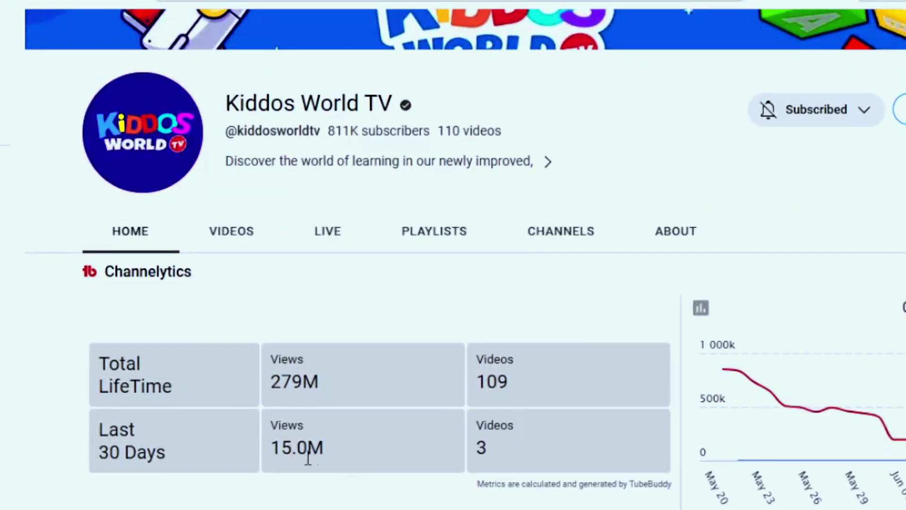
Highlight the 15.0M last-30-days Views figure in TubeBuddy's Channelytics panel
{"action": "left_click_drag", "start_coordinate": [337, 451], "coordinate": [256, 451]}
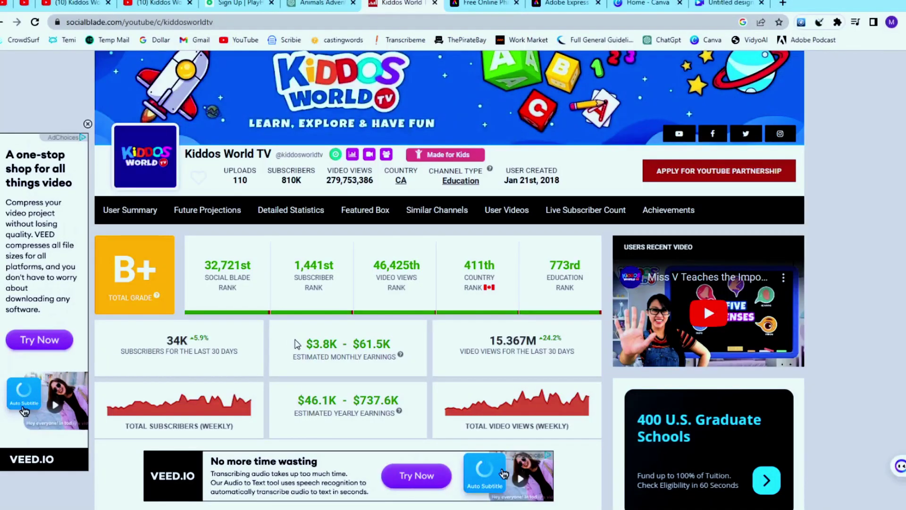
Highlight the $61.5K figure under Estimated Monthly Earnings on Social Blade
{"action": "left_click_drag", "start_coordinate": [353, 344], "coordinate": [406, 345]}
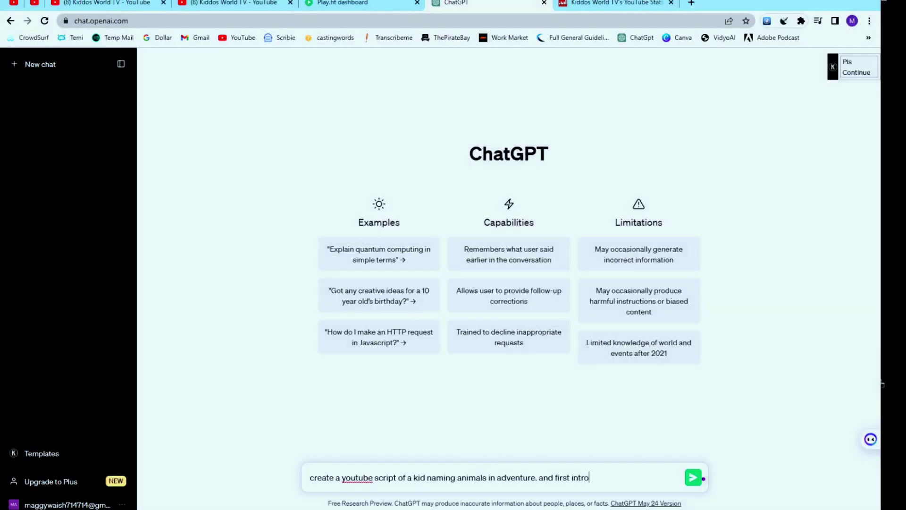
Submit the kids' animal-naming adventure script prompt to ChatGPT
{"action": "key", "text": "Return"}
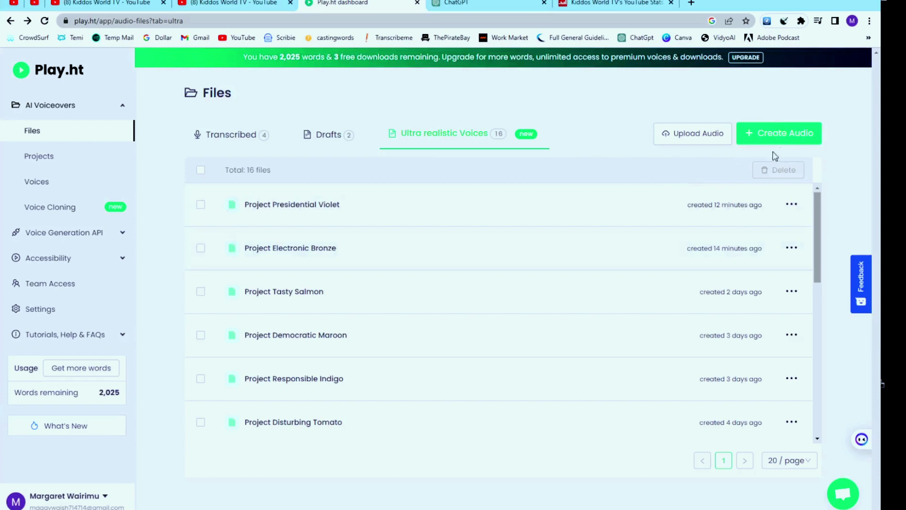
Create a new Play.ht standard & premium voices audio using the Kids voice Ana
{"action": "left_click", "coordinate": [782, 136]}
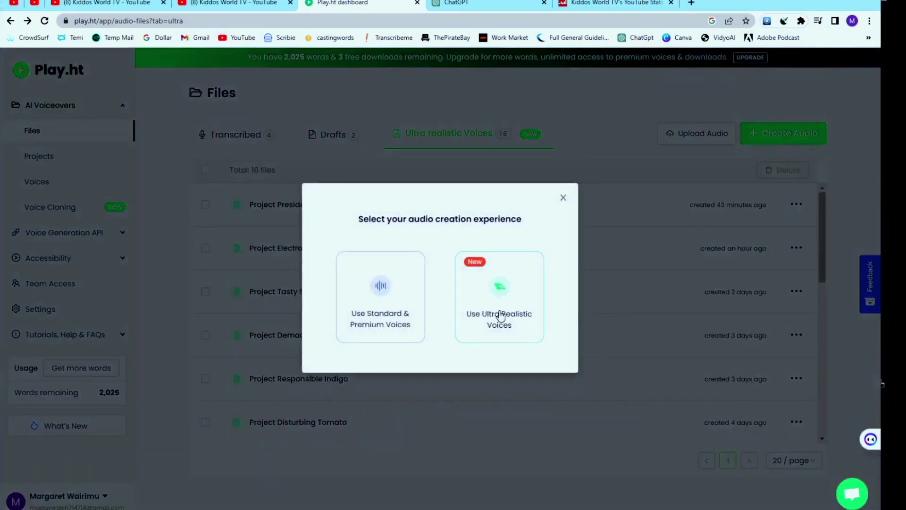
{"action": "left_click", "coordinate": [378, 296]}
{"action": "left_click", "coordinate": [147, 123]}
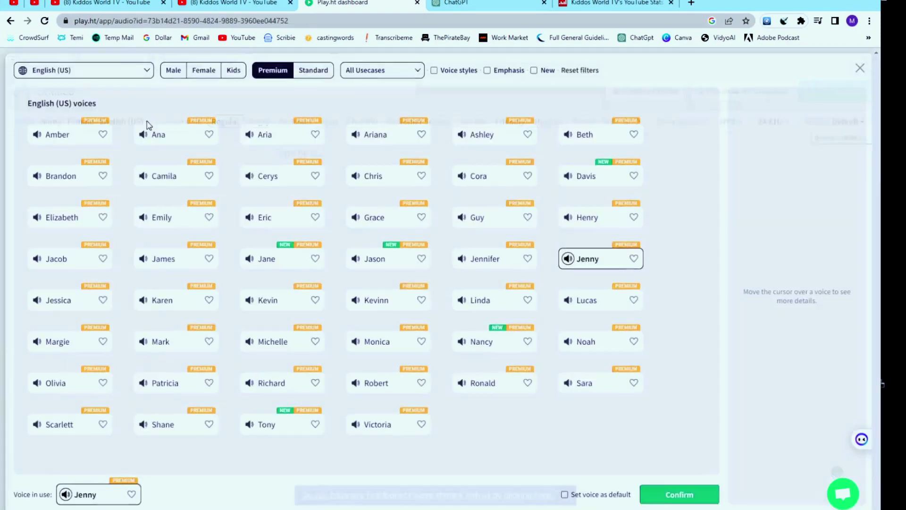
{"action": "left_click", "coordinate": [233, 71]}
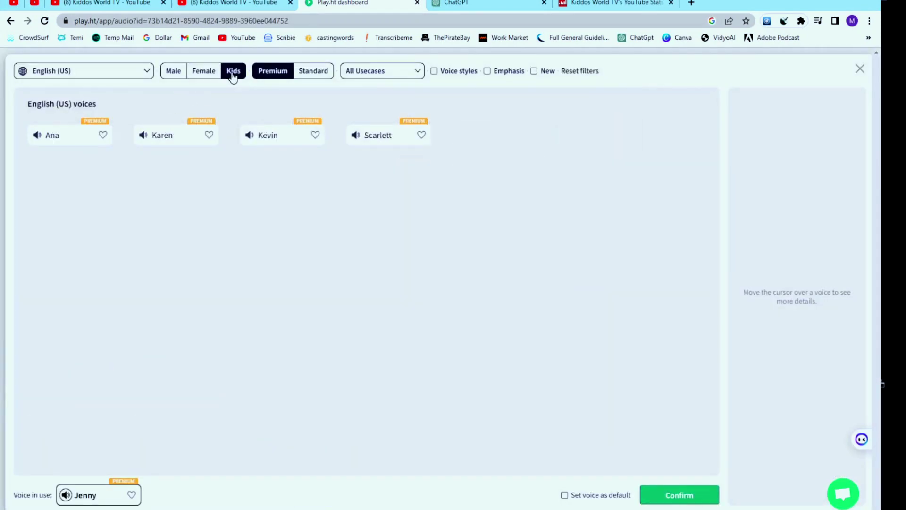
{"action": "left_click", "coordinate": [53, 137]}
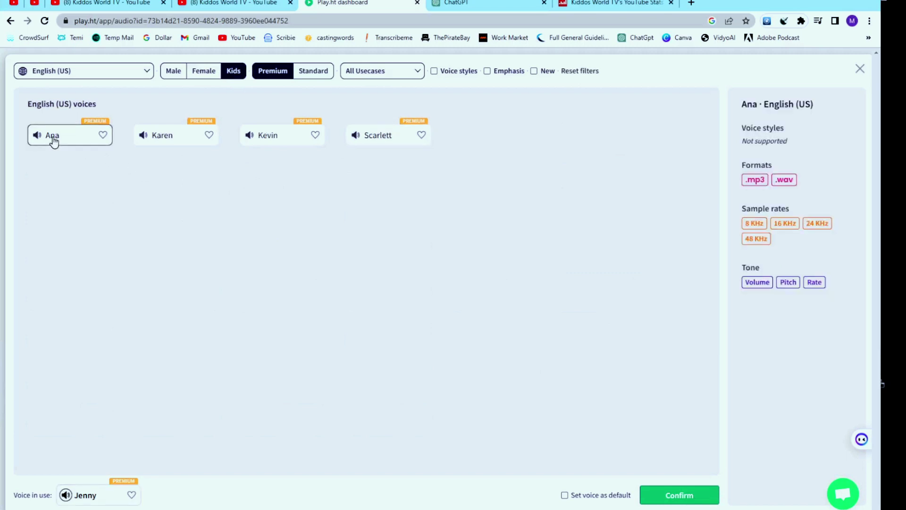
{"action": "left_click", "coordinate": [679, 499]}
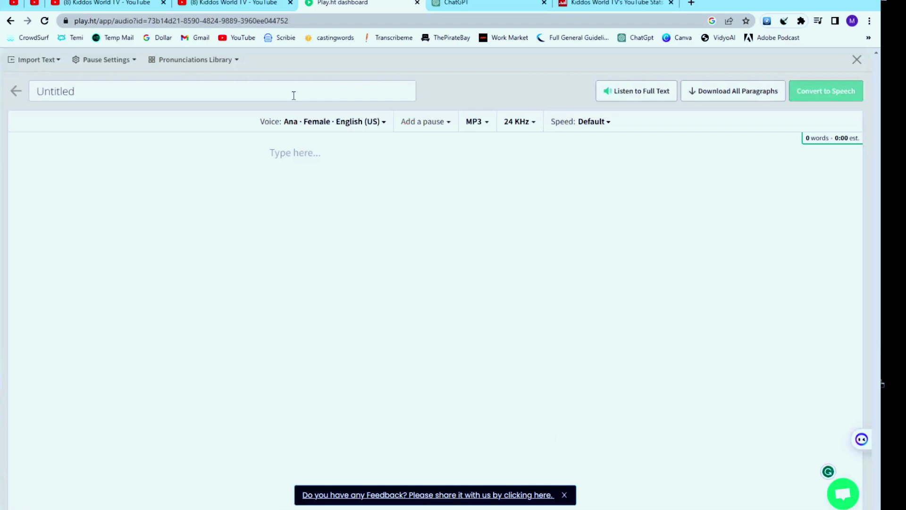
{"action": "left_click", "coordinate": [481, 2]}
Paste Emily's 'Hi, everyone' intro line into Play.ht and convert it to speech
{"action": "left_click_drag", "start_coordinate": [434, 220], "coordinate": [535, 265]}
{"action": "right_click", "coordinate": [527, 232]}
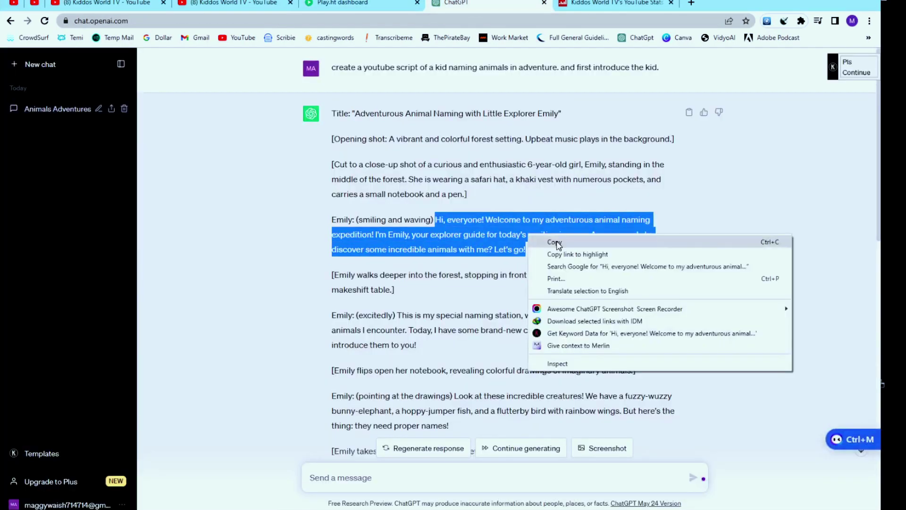
{"action": "left_click", "coordinate": [552, 241]}
{"action": "left_click", "coordinate": [343, 3]}
{"action": "left_click", "coordinate": [275, 153]}
{"action": "right_click", "coordinate": [275, 153]}
{"action": "left_click", "coordinate": [303, 235]}
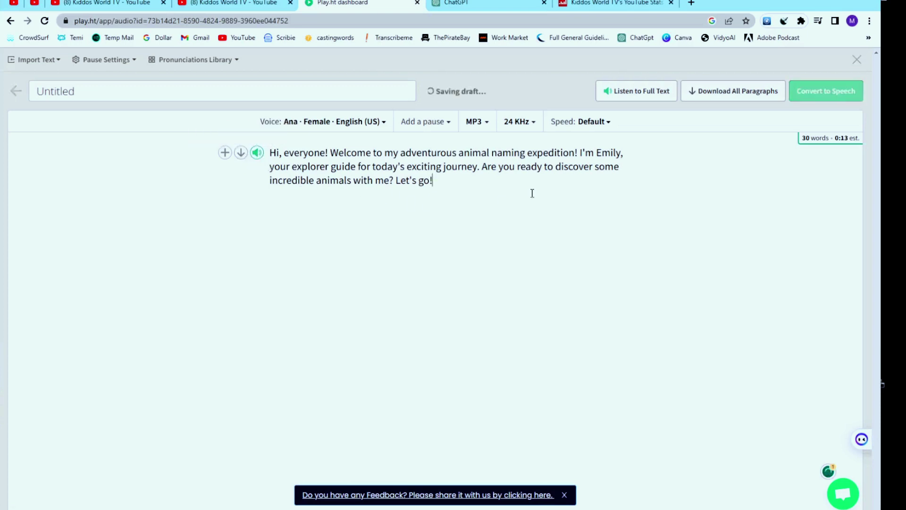
{"action": "left_click", "coordinate": [825, 90]}
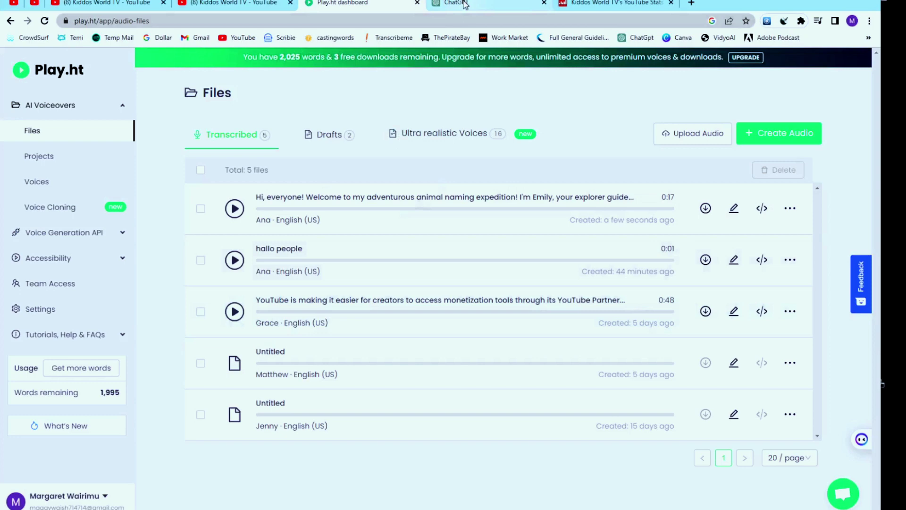
Convert the naming station paragraph to speech in a second Ana-voiced Play.ht audio
{"action": "left_click", "coordinate": [489, 4]}
{"action": "left_click_drag", "start_coordinate": [397, 316], "coordinate": [417, 345]}
{"action": "right_click", "coordinate": [435, 324]}
{"action": "left_click", "coordinate": [461, 329]}
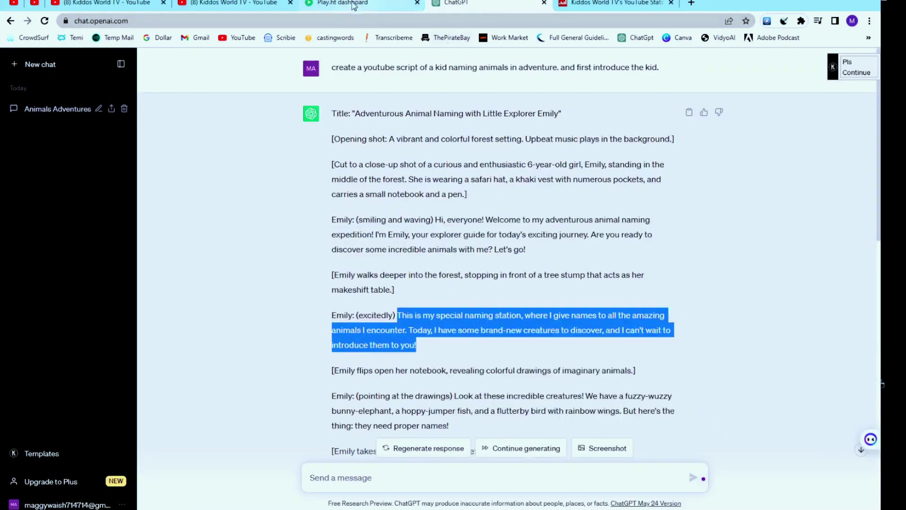
{"action": "left_click", "coordinate": [343, 3]}
{"action": "left_click", "coordinate": [777, 133]}
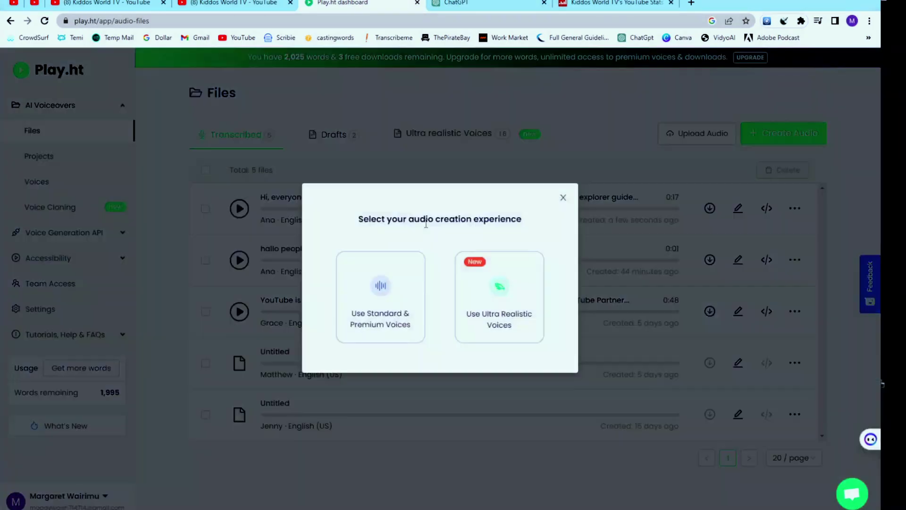
{"action": "left_click", "coordinate": [379, 293]}
{"action": "right_click", "coordinate": [284, 153]}
{"action": "left_click", "coordinate": [298, 226]}
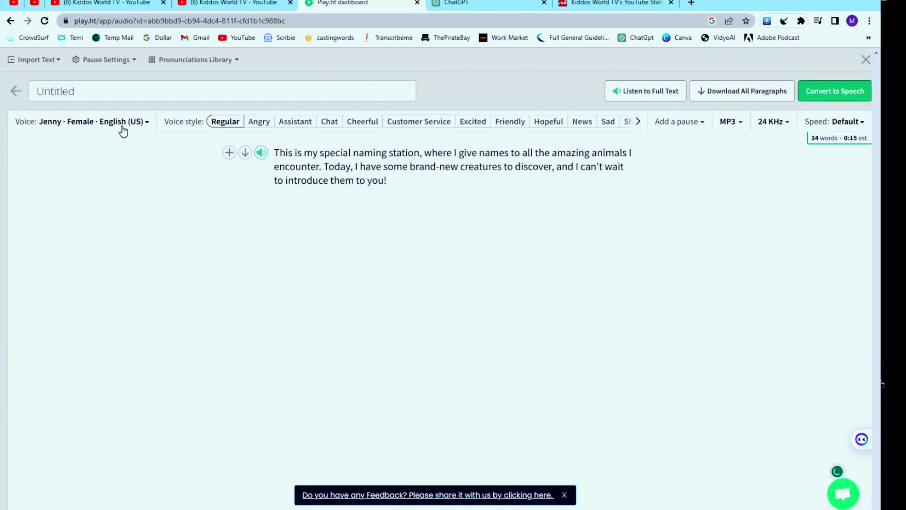
{"action": "left_click", "coordinate": [120, 122]}
{"action": "left_click", "coordinate": [233, 71]}
{"action": "left_click", "coordinate": [673, 497]}
{"action": "left_click", "coordinate": [824, 90]}
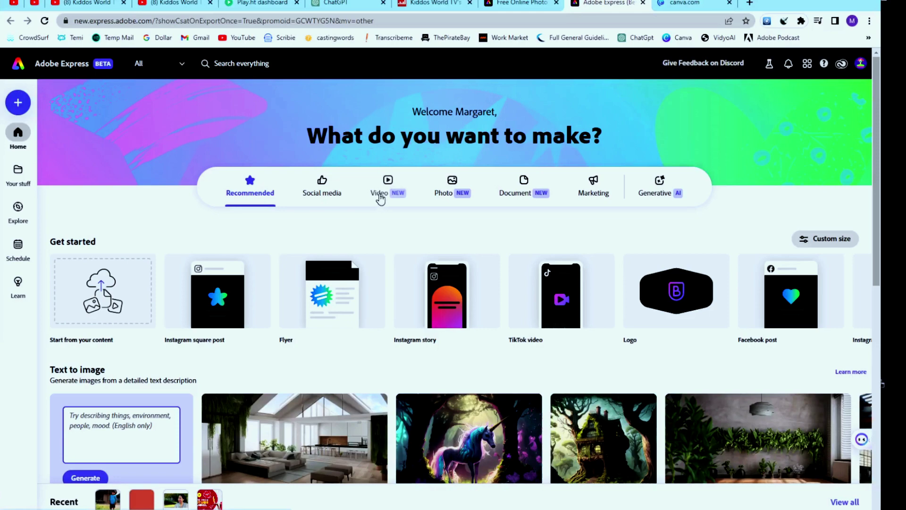
Start an Animate from audio video with the Humans character Maya
{"action": "left_click", "coordinate": [381, 196]}
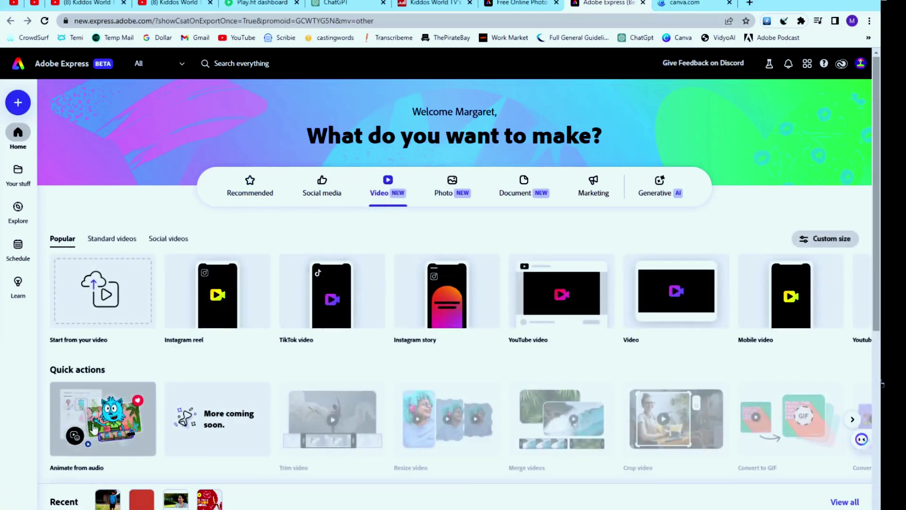
{"action": "mouse_move", "coordinate": [103, 419]}
{"action": "left_click", "coordinate": [111, 418]}
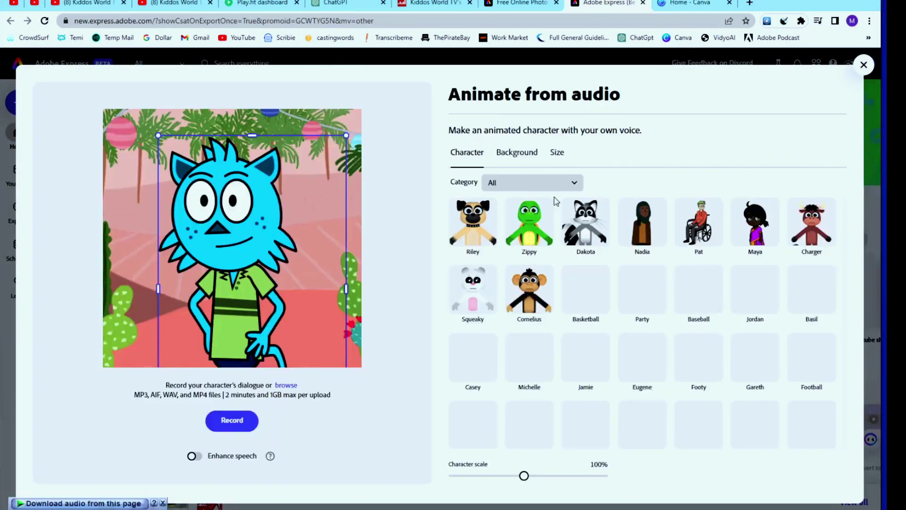
{"action": "left_click", "coordinate": [575, 186]}
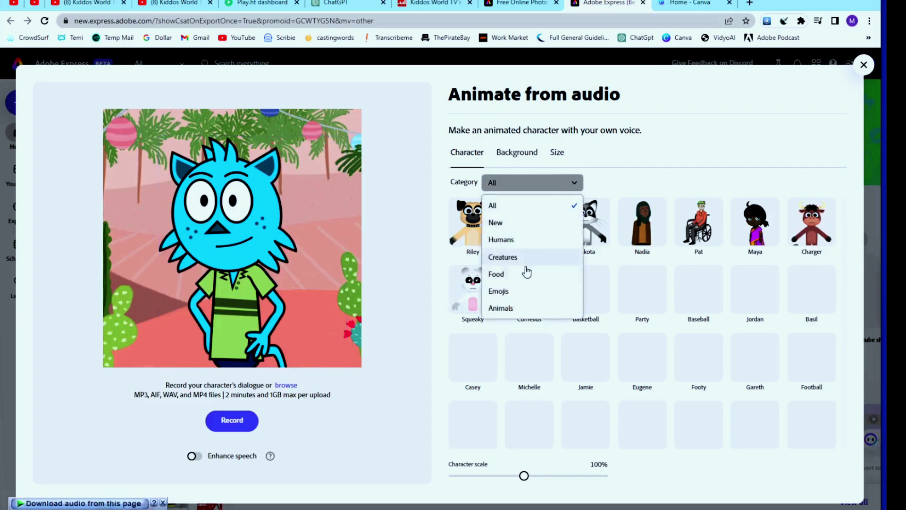
{"action": "left_click", "coordinate": [501, 239]}
{"action": "left_click", "coordinate": [586, 227]}
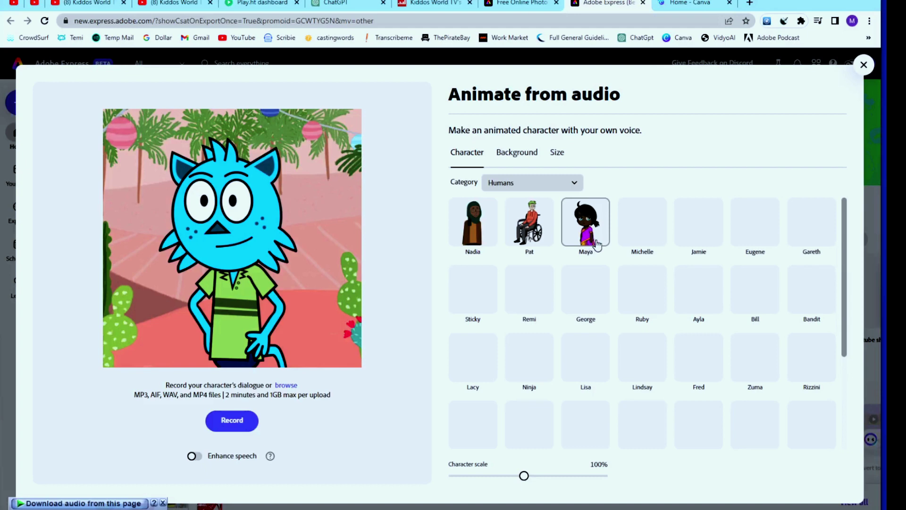
Size the video for YouTube landscape 16:9 with a green custom-colour background
{"action": "left_click", "coordinate": [557, 151]}
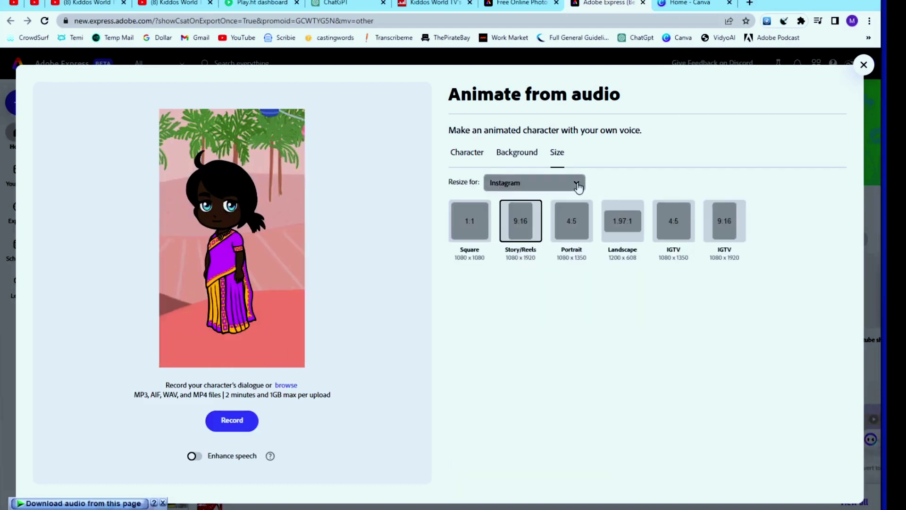
{"action": "left_click", "coordinate": [576, 182]}
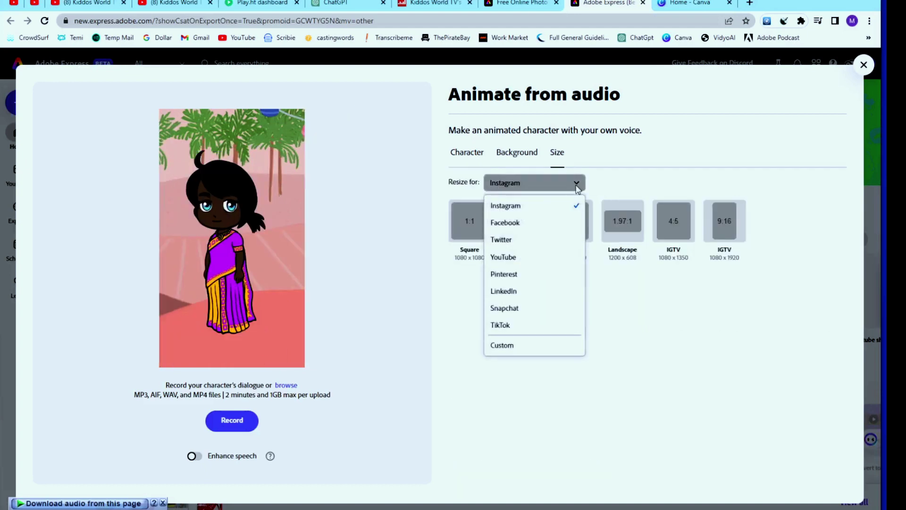
{"action": "left_click", "coordinate": [504, 258]}
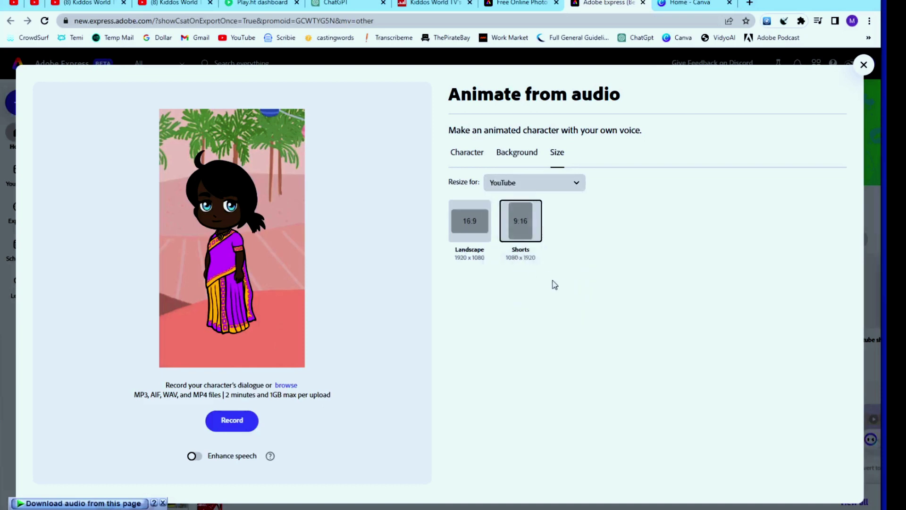
{"action": "left_click", "coordinate": [470, 225]}
{"action": "left_click_drag", "start_coordinate": [284, 256], "coordinate": [354, 281]}
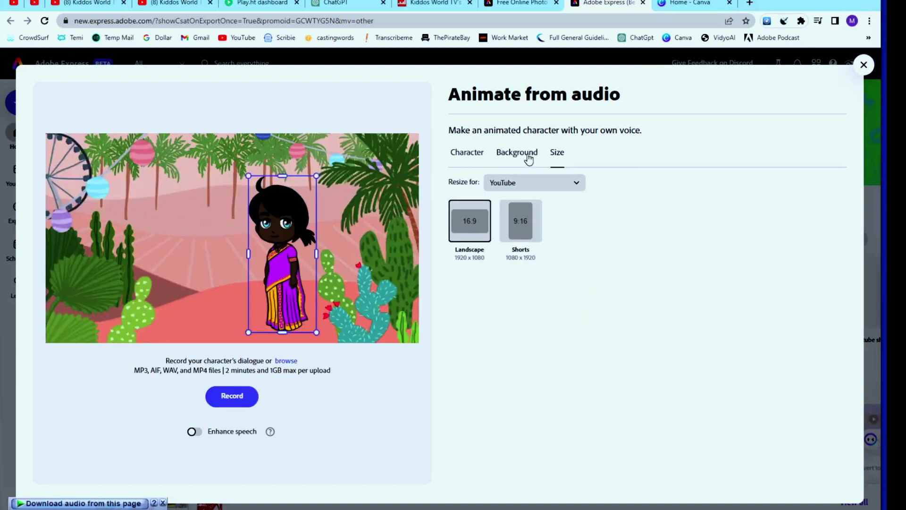
{"action": "left_click", "coordinate": [517, 153]}
{"action": "scroll", "coordinate": [708, 318], "scroll_direction": "down", "scroll_amount": 1}
{"action": "scroll", "coordinate": [708, 318], "scroll_direction": "up", "scroll_amount": 1}
{"action": "left_click", "coordinate": [473, 233]}
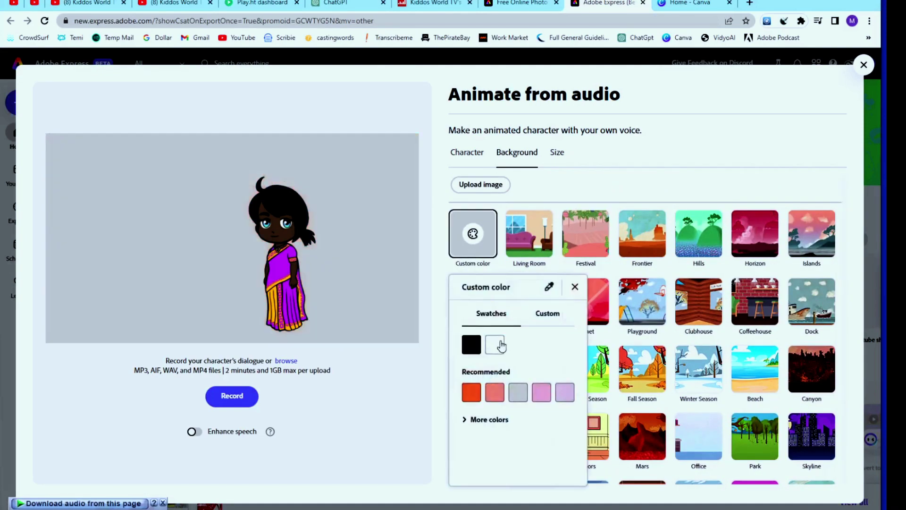
{"action": "left_click", "coordinate": [489, 421]}
{"action": "scroll", "coordinate": [522, 419], "scroll_direction": "down", "scroll_amount": 2}
{"action": "left_click", "coordinate": [541, 442]}
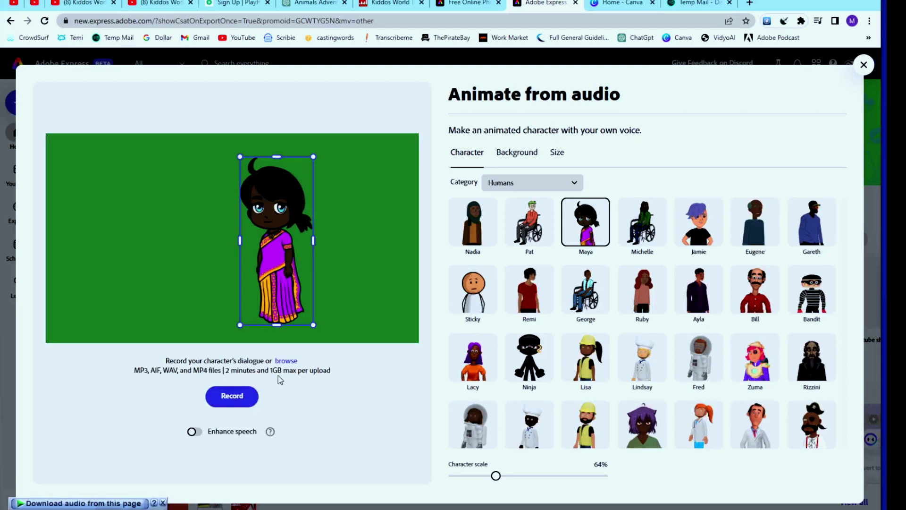
Upload the welcome MP3 from Downloads as Maya's audio, replacing the naming-station clip
{"action": "left_click", "coordinate": [286, 361]}
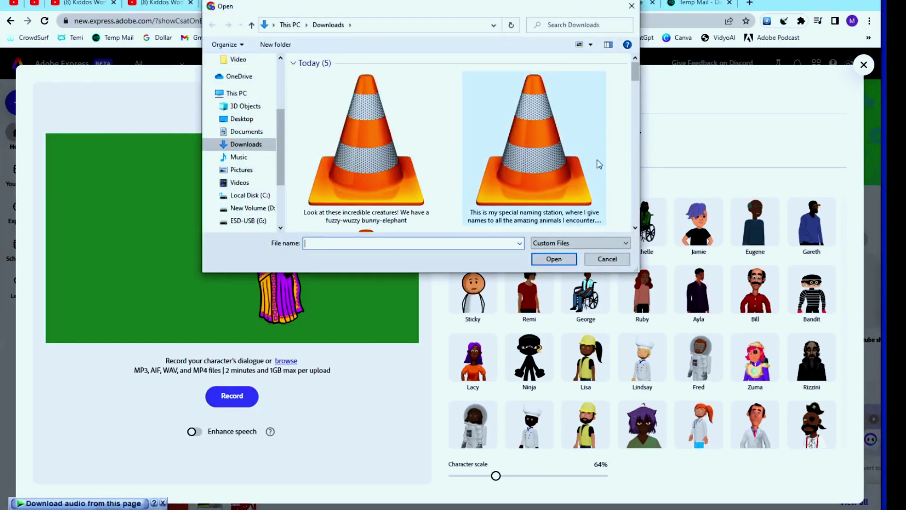
{"action": "scroll", "coordinate": [538, 142], "scroll_direction": "down", "scroll_amount": 1}
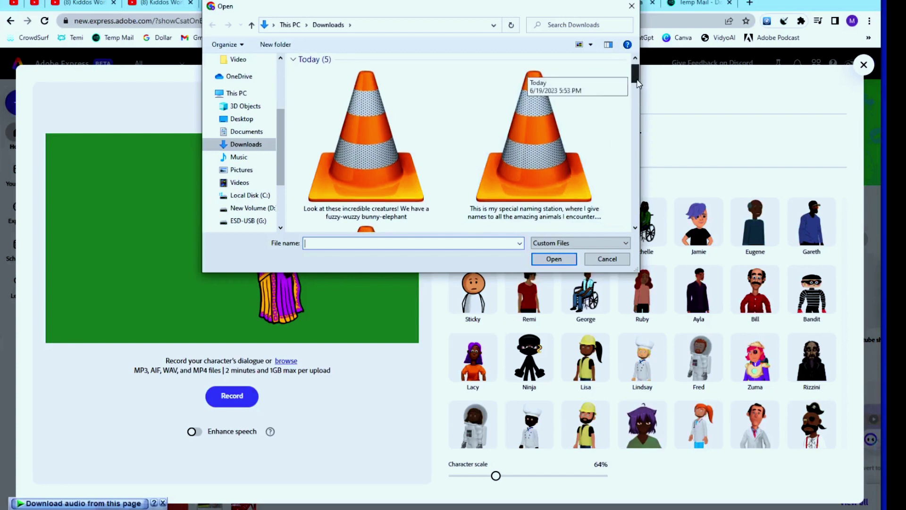
{"action": "left_click", "coordinate": [549, 153]}
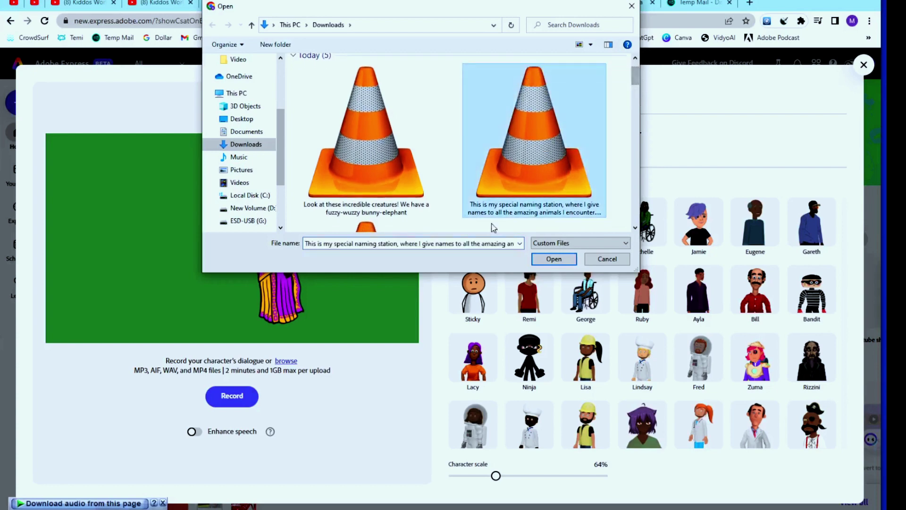
{"action": "left_click", "coordinate": [362, 165]}
{"action": "left_click", "coordinate": [503, 162]}
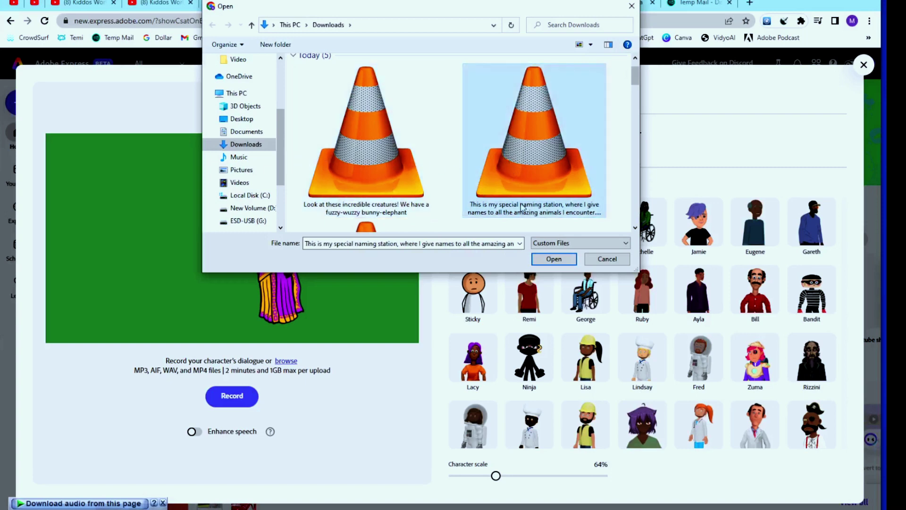
{"action": "left_click", "coordinate": [554, 259]}
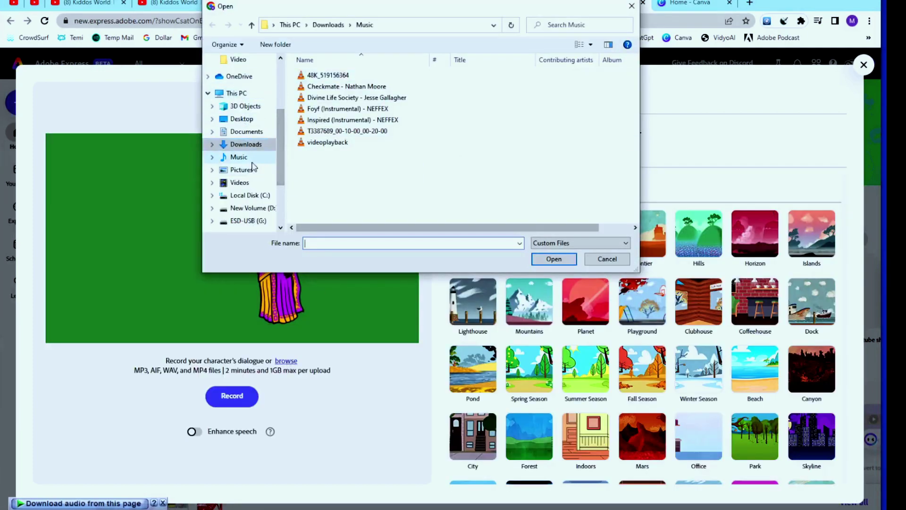
{"action": "left_click", "coordinate": [246, 144]}
{"action": "scroll", "coordinate": [383, 150], "scroll_direction": "down", "scroll_amount": 3}
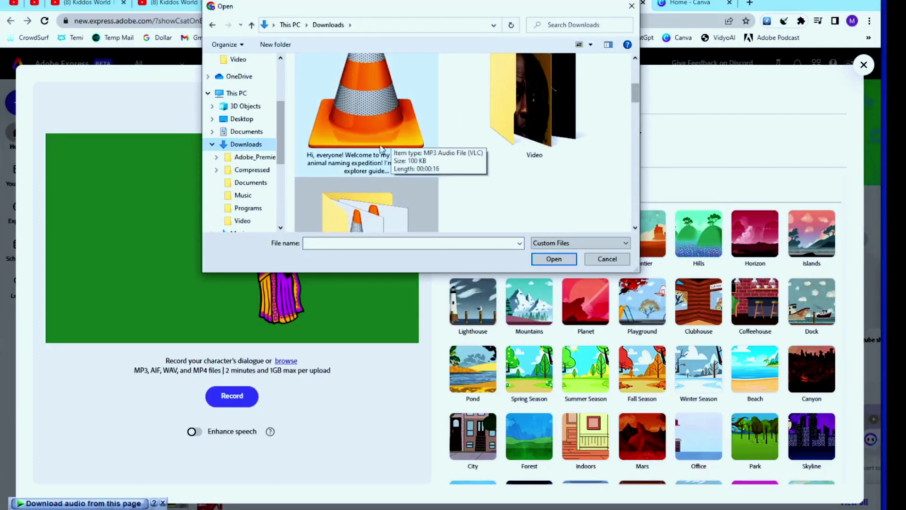
{"action": "double_click", "coordinate": [365, 148]}
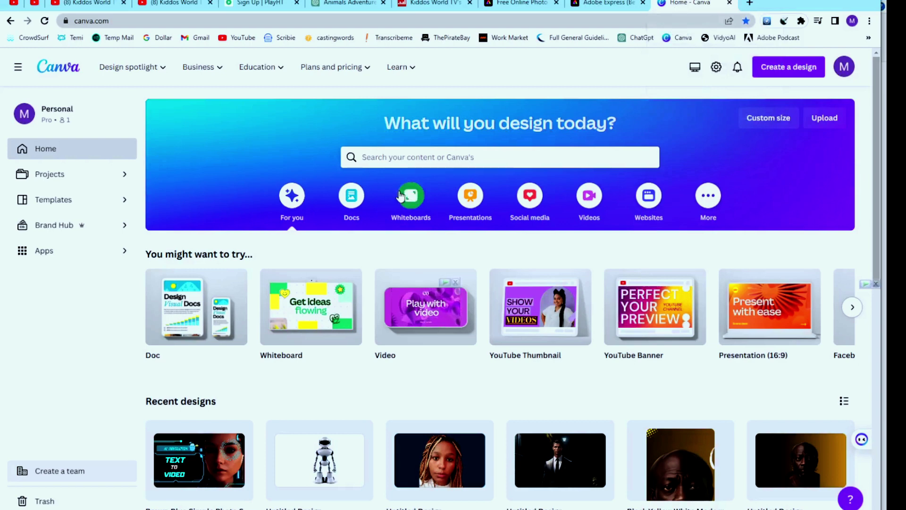
{"action": "mouse_move", "coordinate": [426, 306]}
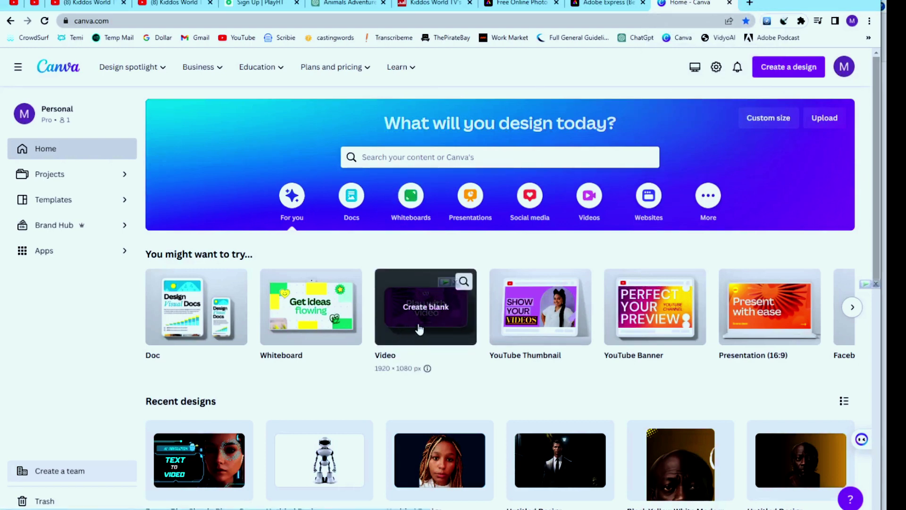
Create a blank Canva video and set a 'jungle background' graphic as its page background
{"action": "left_click", "coordinate": [420, 328]}
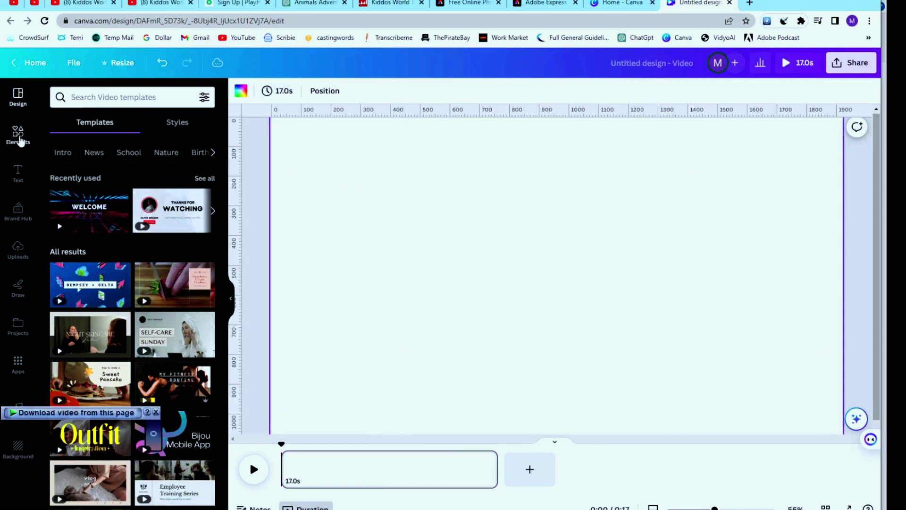
{"action": "left_click", "coordinate": [18, 136]}
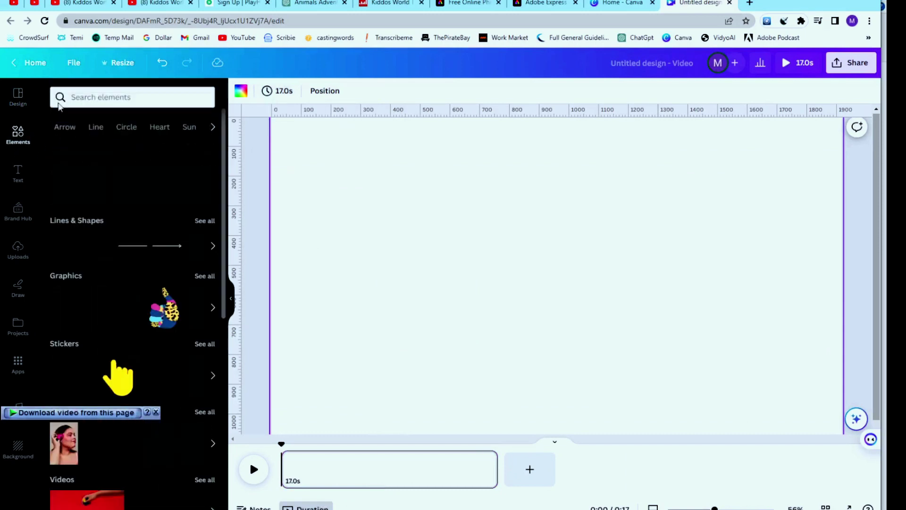
{"action": "left_click", "coordinate": [107, 98]}
{"action": "type", "text": "jun"}
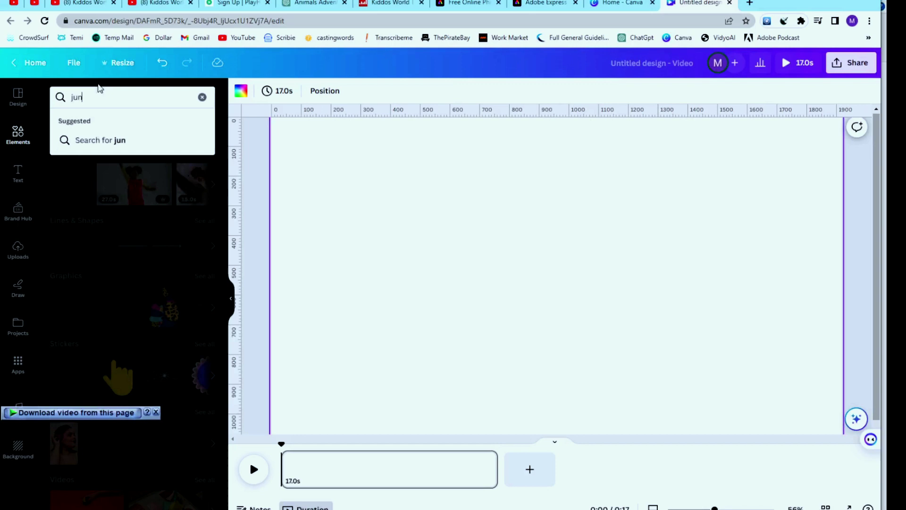
{"action": "type", "text": "gle"}
{"action": "left_click", "coordinate": [113, 180]}
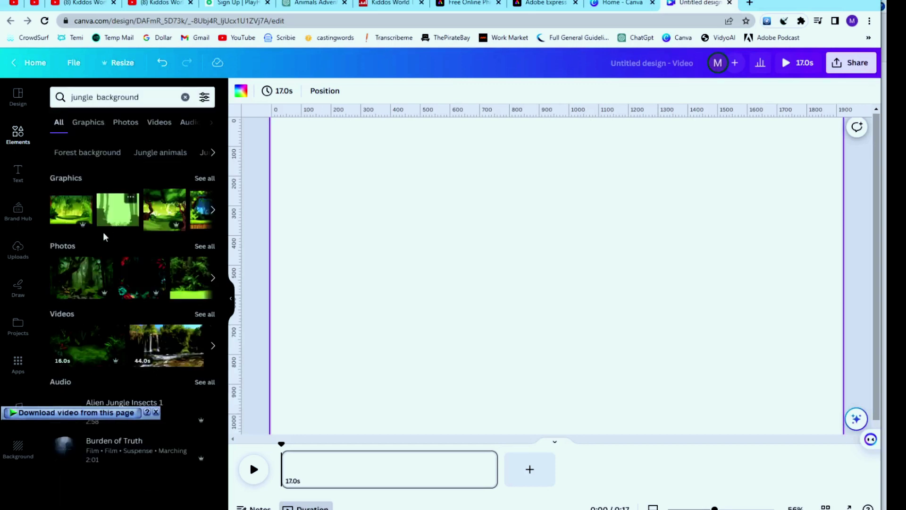
{"action": "left_click", "coordinate": [205, 178]}
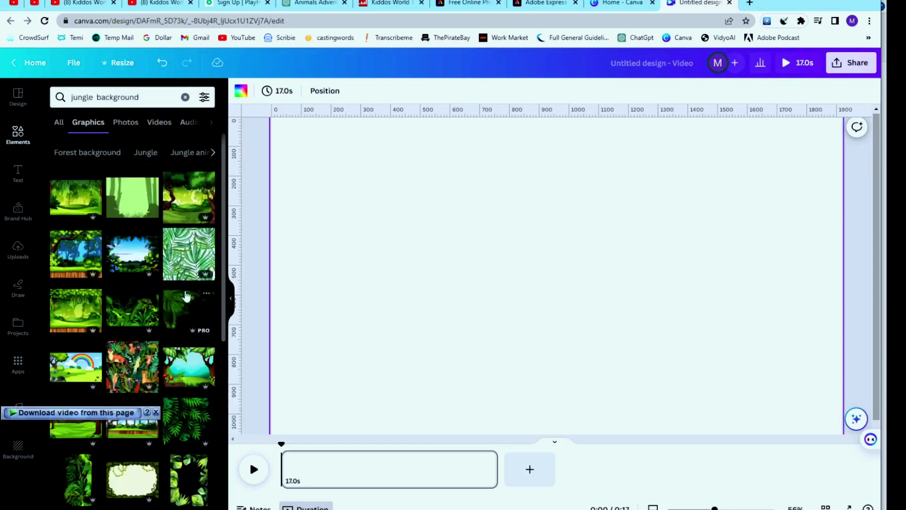
{"action": "scroll", "coordinate": [186, 296], "scroll_direction": "down", "scroll_amount": 1}
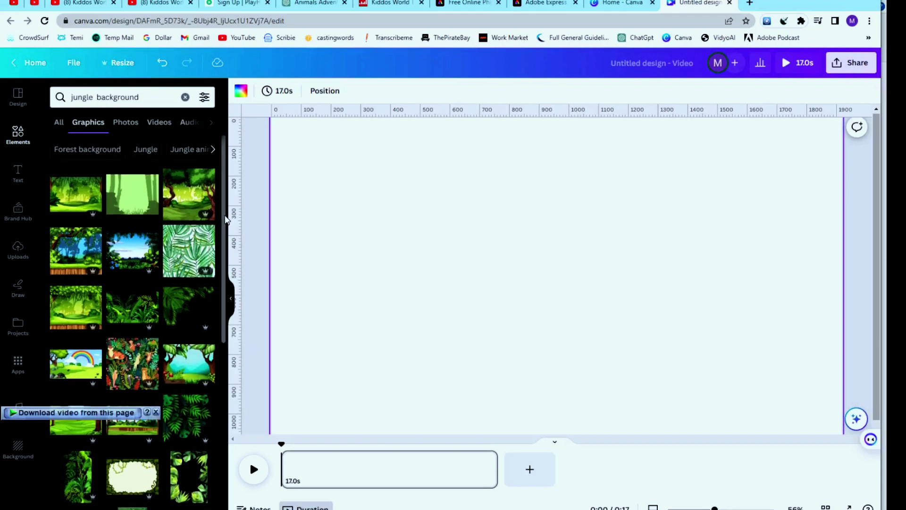
{"action": "scroll", "coordinate": [227, 218], "scroll_direction": "down", "scroll_amount": 5}
{"action": "scroll", "coordinate": [227, 284], "scroll_direction": "down", "scroll_amount": 5}
{"action": "scroll", "coordinate": [240, 354], "scroll_direction": "down", "scroll_amount": 3}
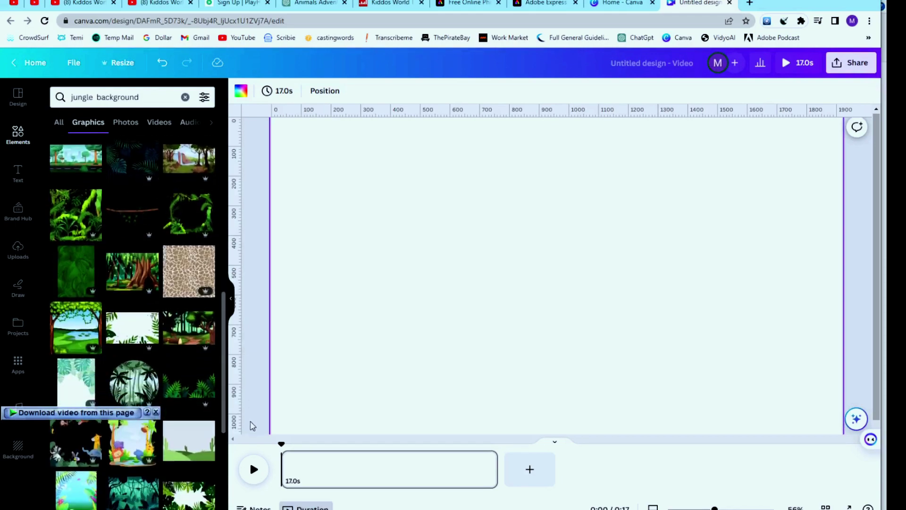
{"action": "scroll", "coordinate": [133, 284], "scroll_direction": "up", "scroll_amount": 5}
{"action": "left_click_drag", "start_coordinate": [76, 197], "coordinate": [456, 327]}
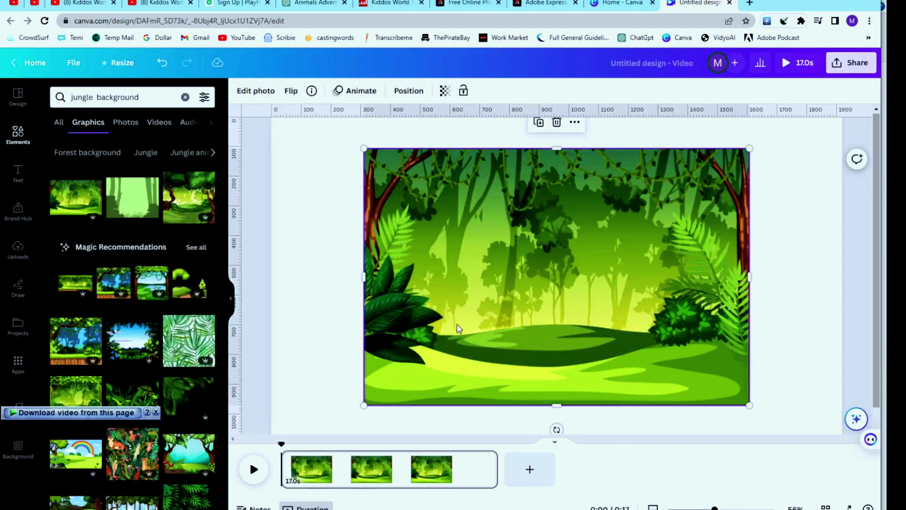
{"action": "right_click", "coordinate": [487, 299]}
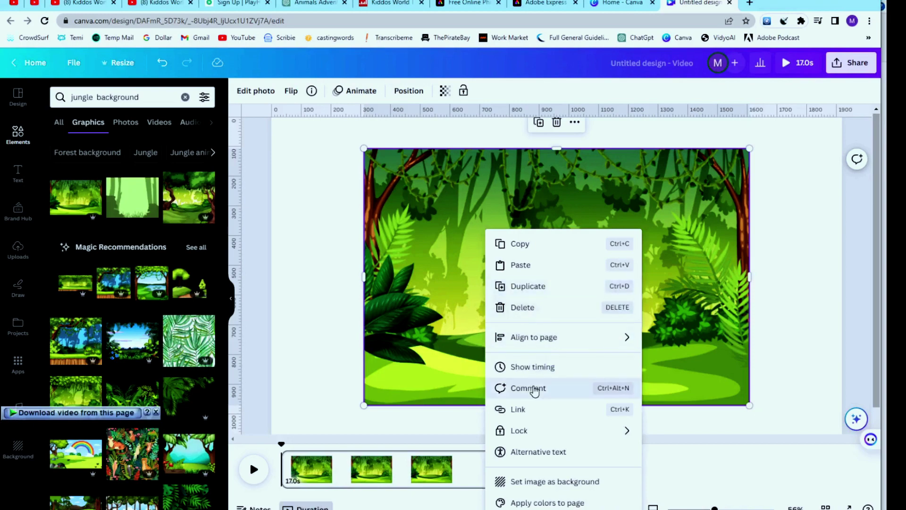
{"action": "left_click", "coordinate": [530, 481]}
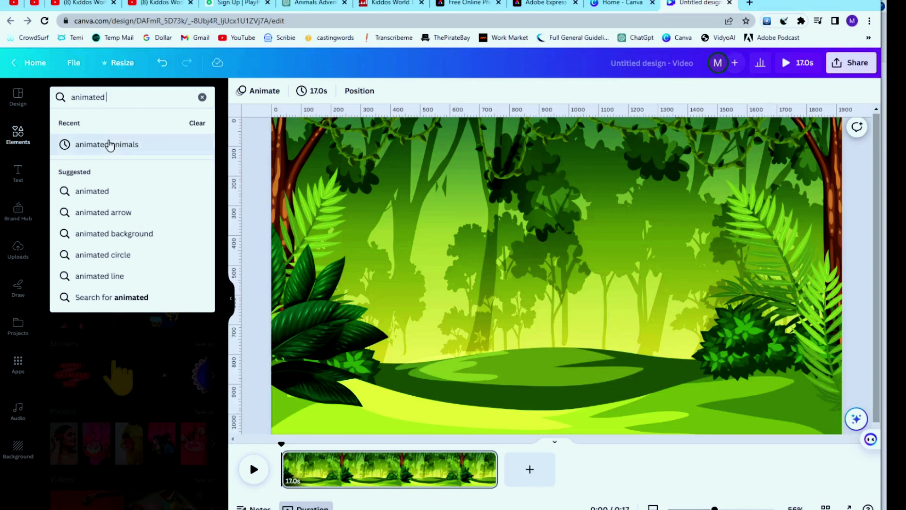
{"action": "type", "text": "animal"}
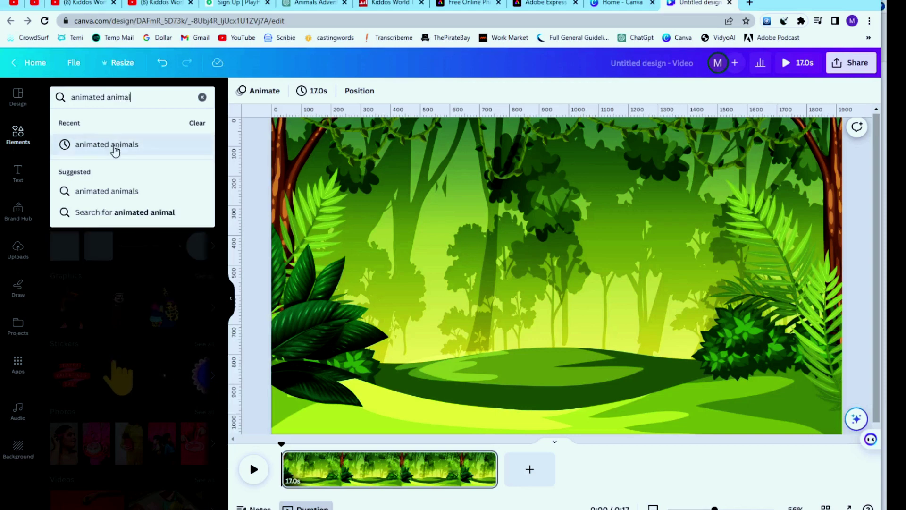
Place an animated bird, bee and bunny from an 'animated animals' search, resized
{"action": "left_click", "coordinate": [115, 146]}
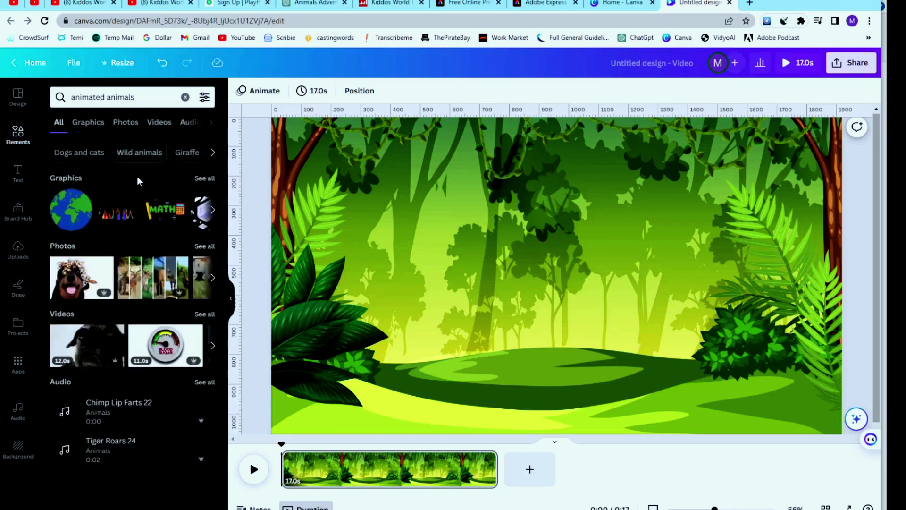
{"action": "left_click", "coordinate": [204, 177]}
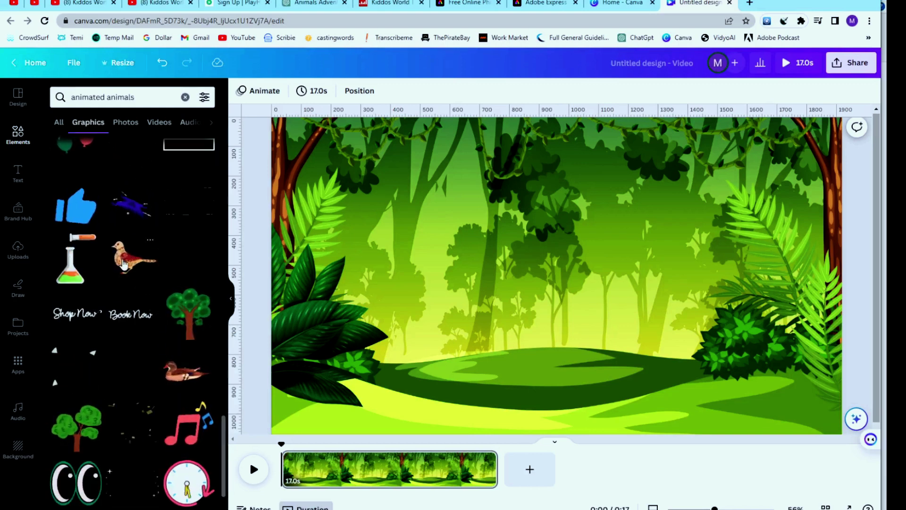
{"action": "mouse_move", "coordinate": [124, 262]}
{"action": "left_mouse_down"}
{"action": "mouse_move", "coordinate": [453, 376]}
{"action": "mouse_move", "coordinate": [793, 383]}
{"action": "left_mouse_up"}
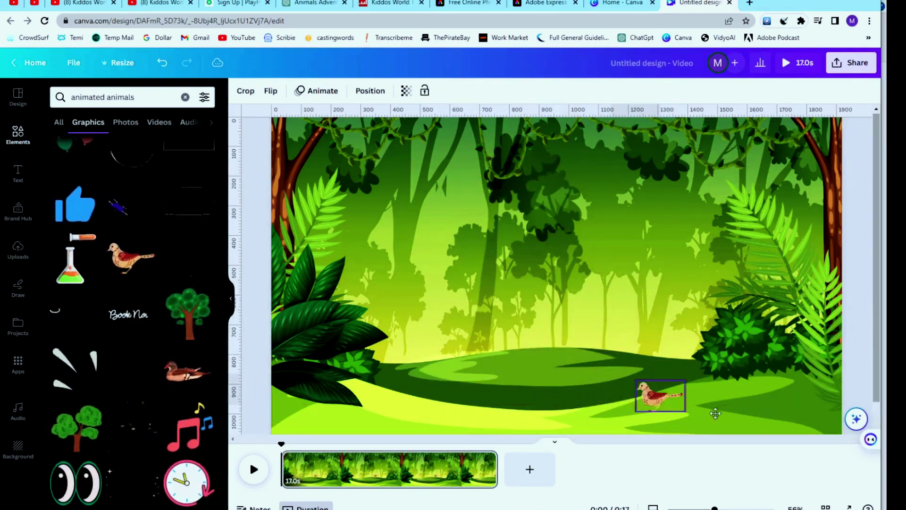
{"action": "scroll", "coordinate": [196, 338], "scroll_direction": "down", "scroll_amount": 5}
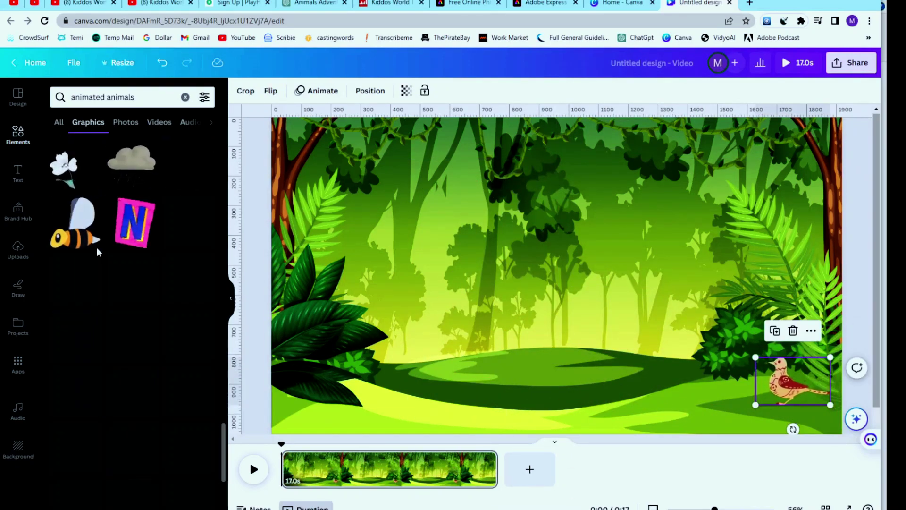
{"action": "left_click_drag", "start_coordinate": [74, 226], "coordinate": [404, 206]}
{"action": "mouse_move", "coordinate": [442, 244]}
{"action": "left_mouse_down"}
{"action": "mouse_move", "coordinate": [453, 221]}
{"action": "mouse_move", "coordinate": [381, 273]}
{"action": "left_mouse_up"}
{"action": "left_click", "coordinate": [496, 318]}
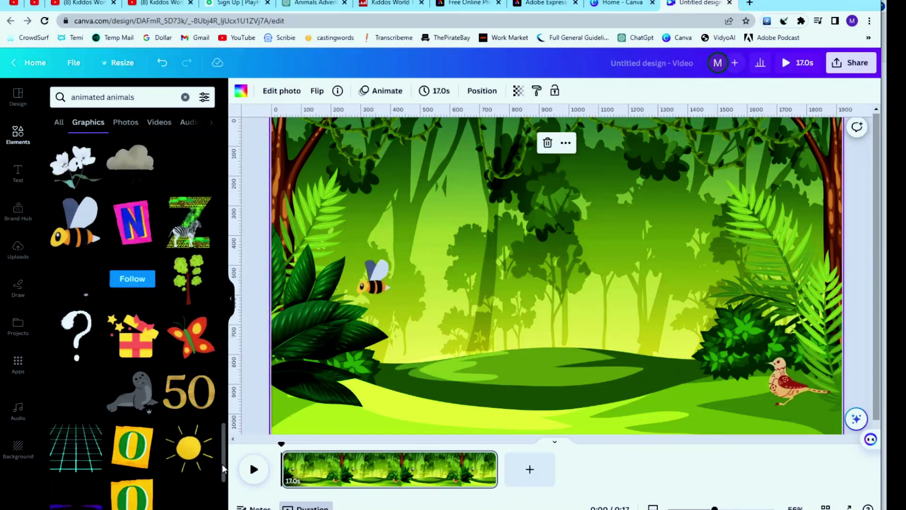
{"action": "scroll", "coordinate": [177, 355], "scroll_direction": "down", "scroll_amount": 3}
{"action": "scroll", "coordinate": [142, 354], "scroll_direction": "down", "scroll_amount": 2}
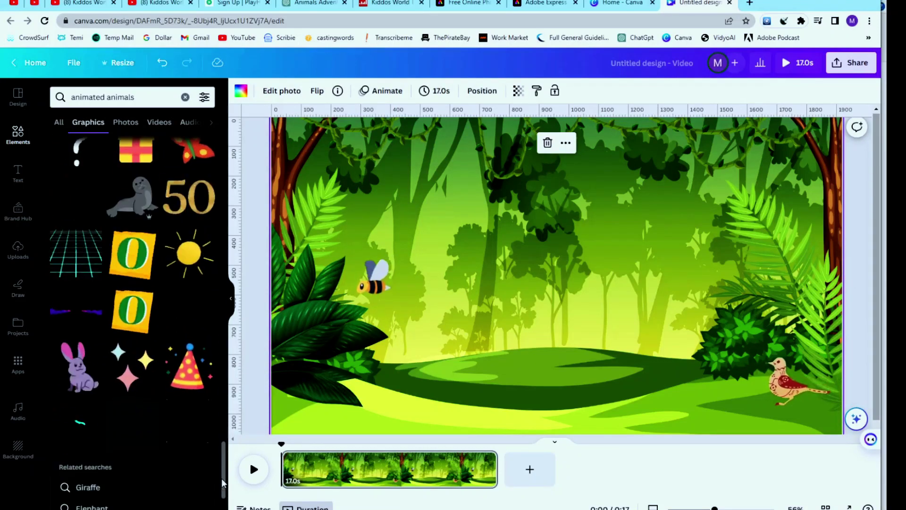
{"action": "left_click", "coordinate": [78, 367]}
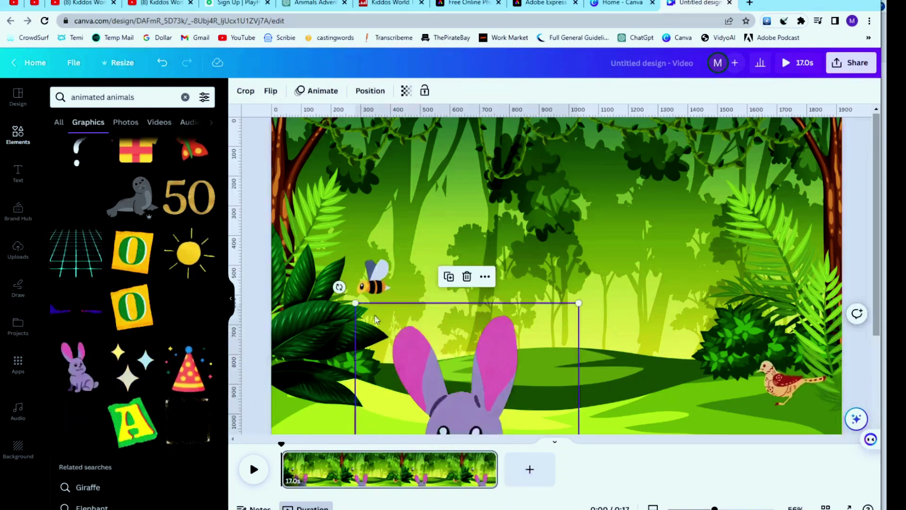
{"action": "left_click_drag", "start_coordinate": [553, 169], "coordinate": [396, 348]}
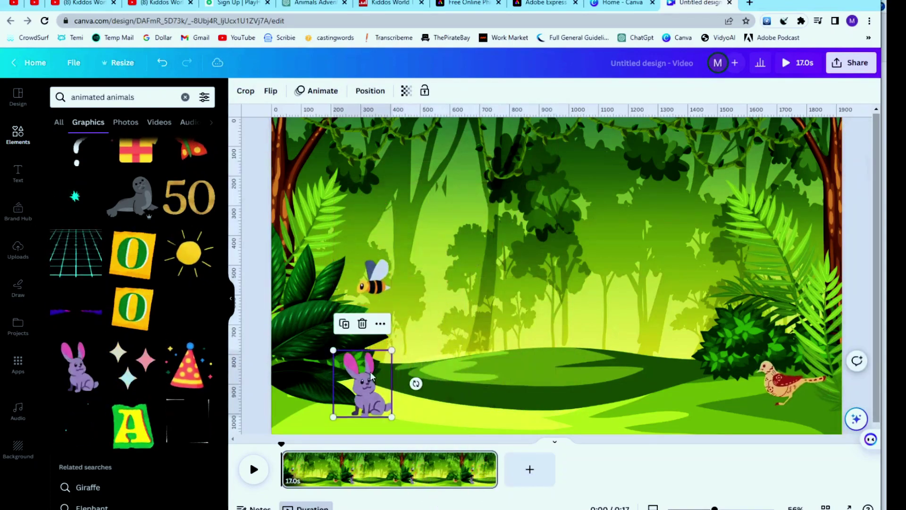
Download the jungle scene as an MP4 video
{"action": "left_click", "coordinate": [849, 63]}
{"action": "left_click", "coordinate": [708, 333]}
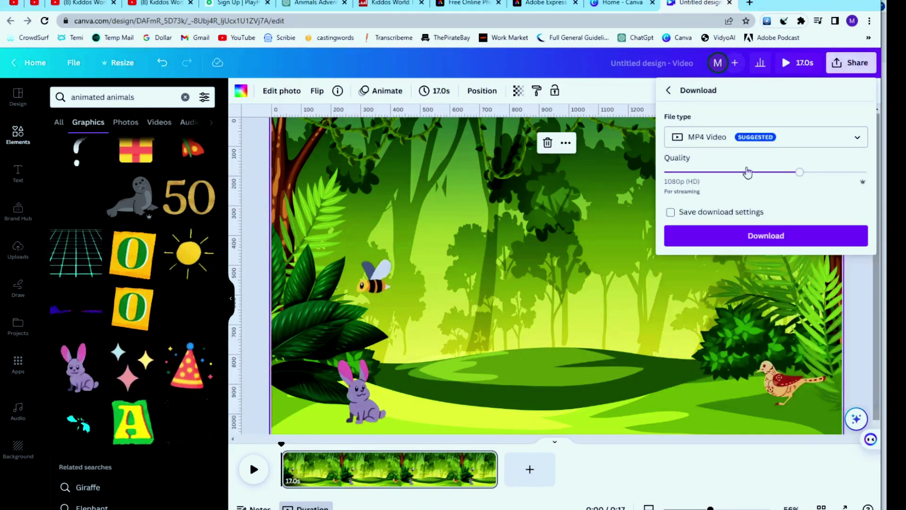
{"action": "left_click", "coordinate": [750, 235]}
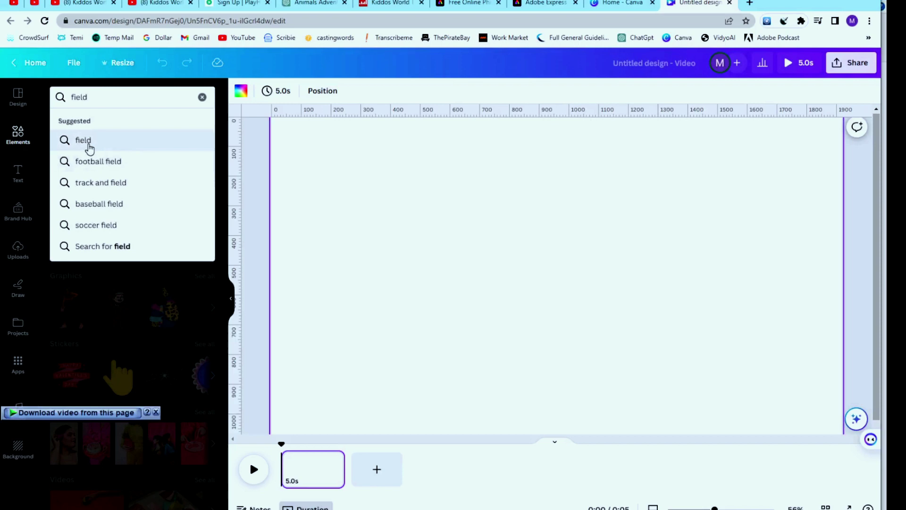
Add a green field scene from a 'field' elements search to the new video
{"action": "left_click", "coordinate": [83, 140]}
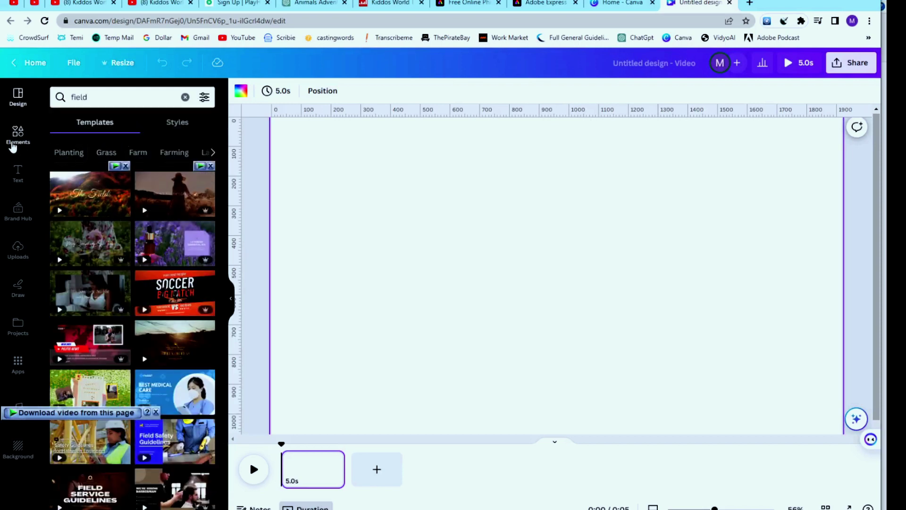
{"action": "left_click", "coordinate": [18, 135]}
{"action": "left_click", "coordinate": [121, 97]}
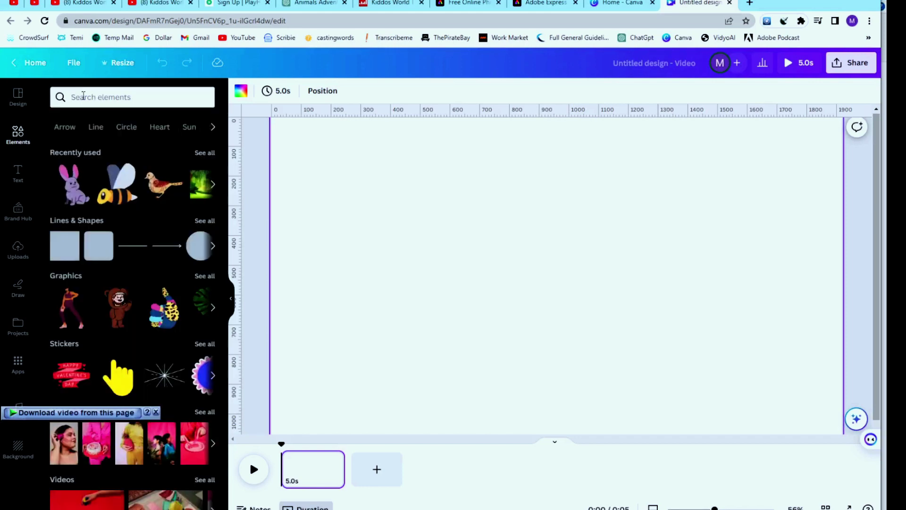
{"action": "type", "text": "field"}
{"action": "key", "text": "Return"}
{"action": "left_click", "coordinate": [88, 124]}
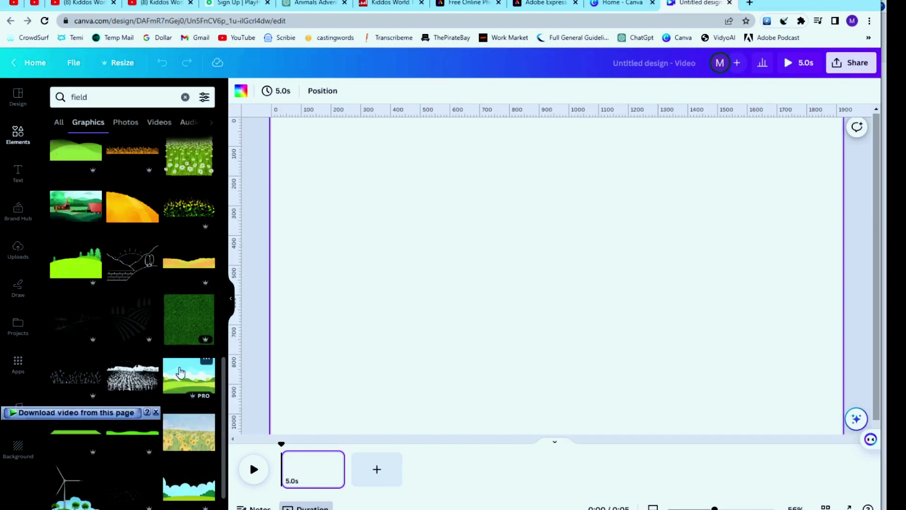
{"action": "left_click", "coordinate": [177, 381]}
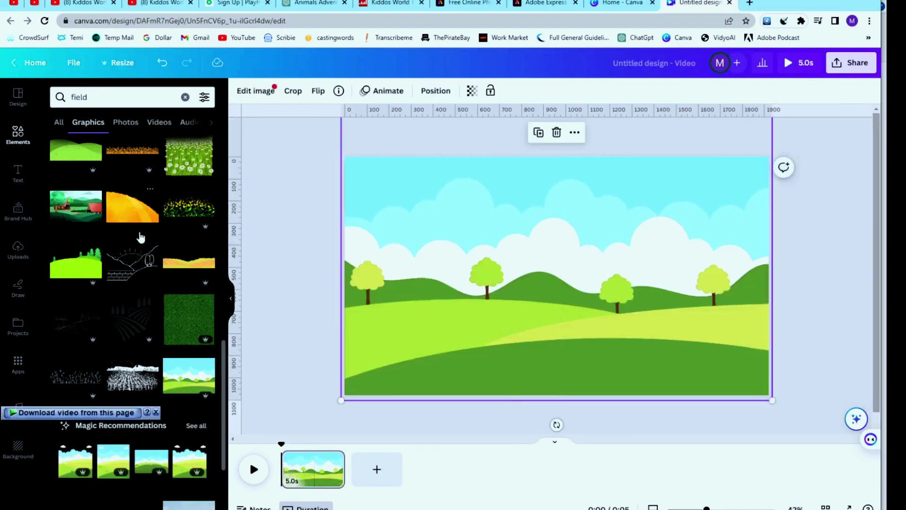
Add 'animated trees' graphics, shrinking the round tree onto the middle hill
{"action": "left_click", "coordinate": [184, 97]}
{"action": "type", "text": "an"}
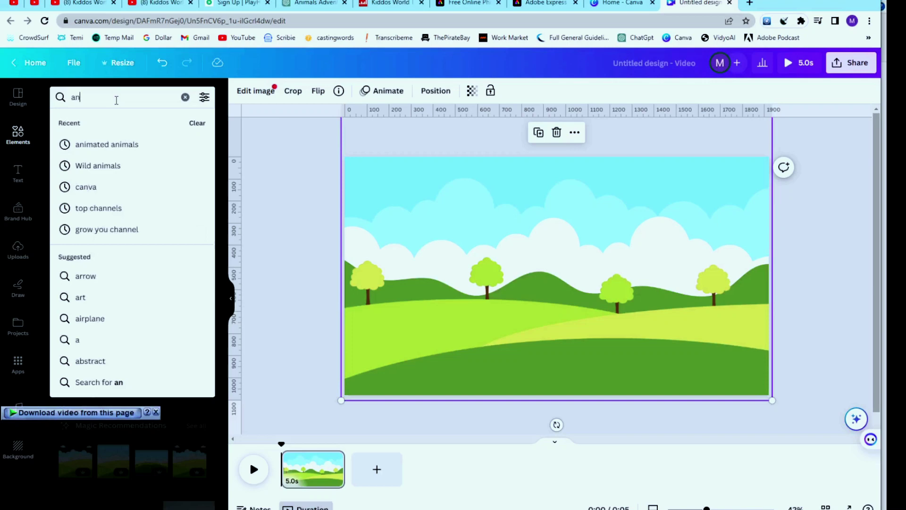
{"action": "type", "text": "imated"}
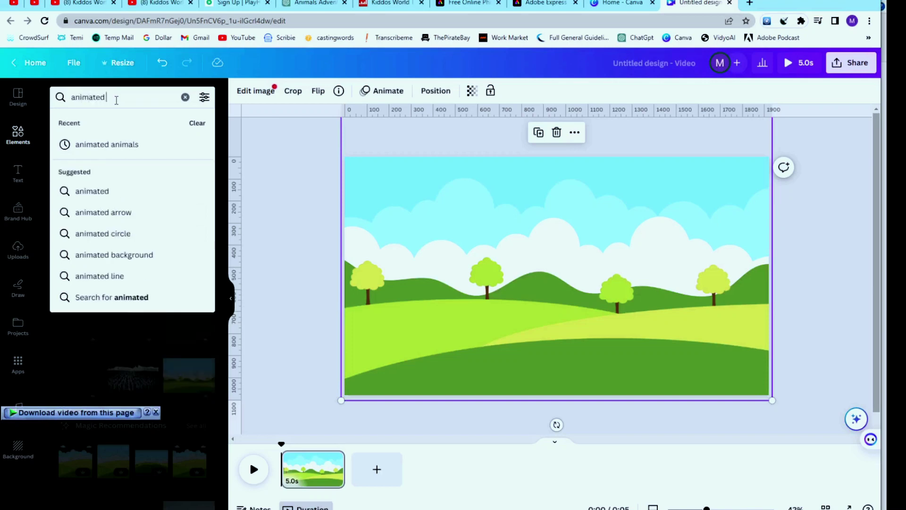
{"action": "type", "text": " tre"}
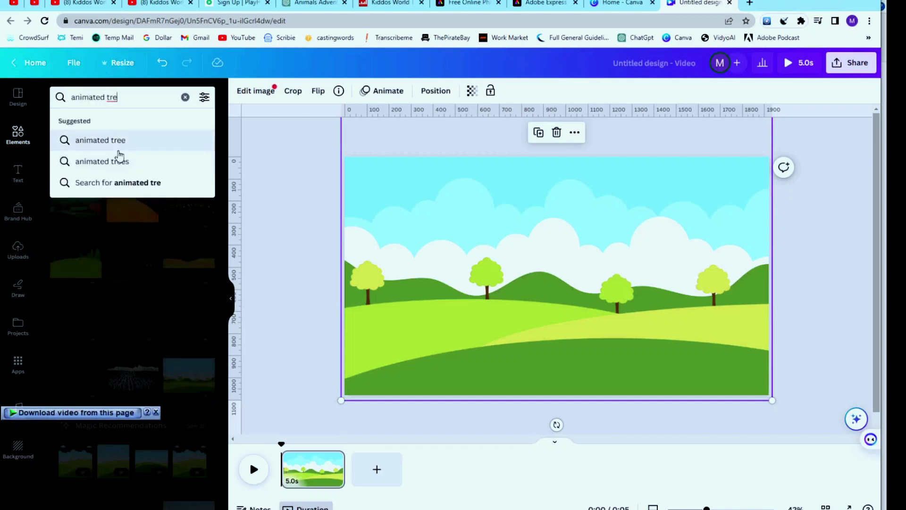
{"action": "left_click", "coordinate": [118, 161]}
{"action": "left_click", "coordinate": [129, 312]}
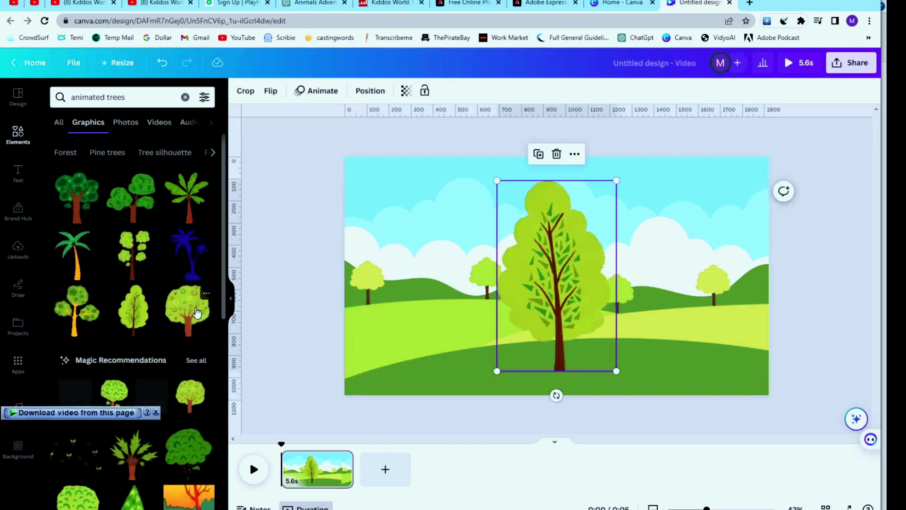
{"action": "left_click", "coordinate": [187, 311]}
{"action": "scroll", "coordinate": [128, 283], "scroll_direction": "down", "scroll_amount": 5}
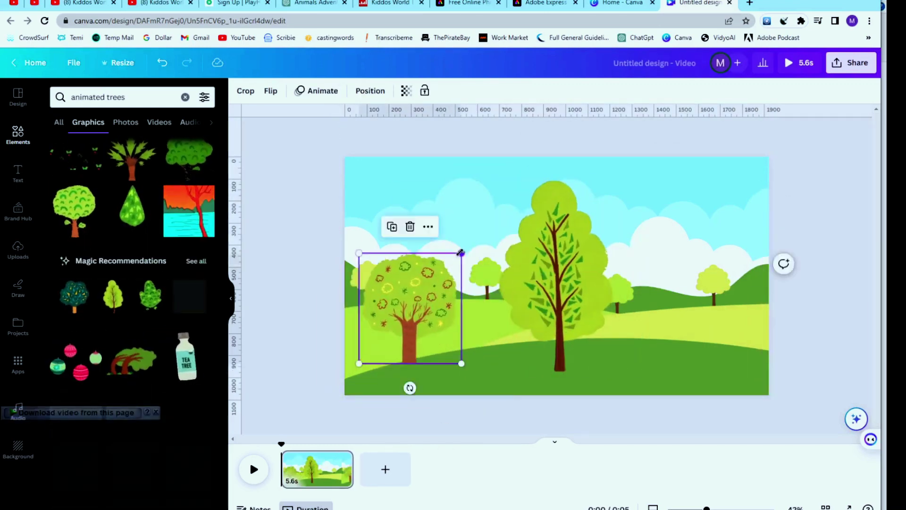
{"action": "left_click_drag", "start_coordinate": [720, 199], "coordinate": [665, 234]}
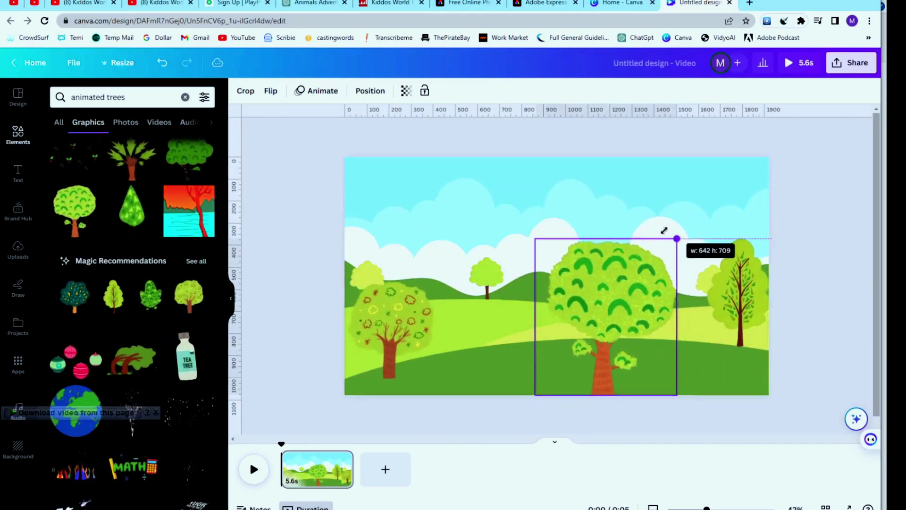
{"action": "left_click_drag", "start_coordinate": [608, 297], "coordinate": [619, 269]}
{"action": "double_click", "coordinate": [117, 97]}
{"action": "type", "text": "cloud"}
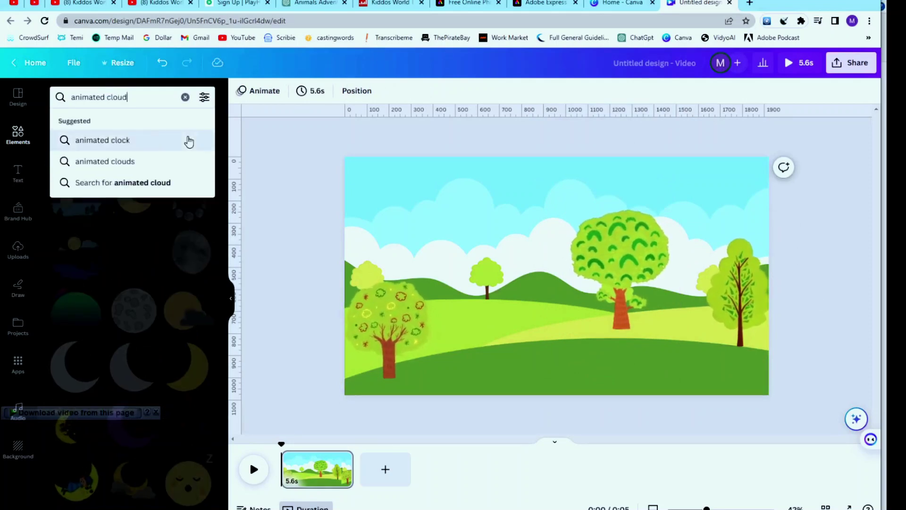
Add an animated sun-and-cloud graphic, shrunk and placed in the upper-left sky
{"action": "left_click", "coordinate": [128, 144]}
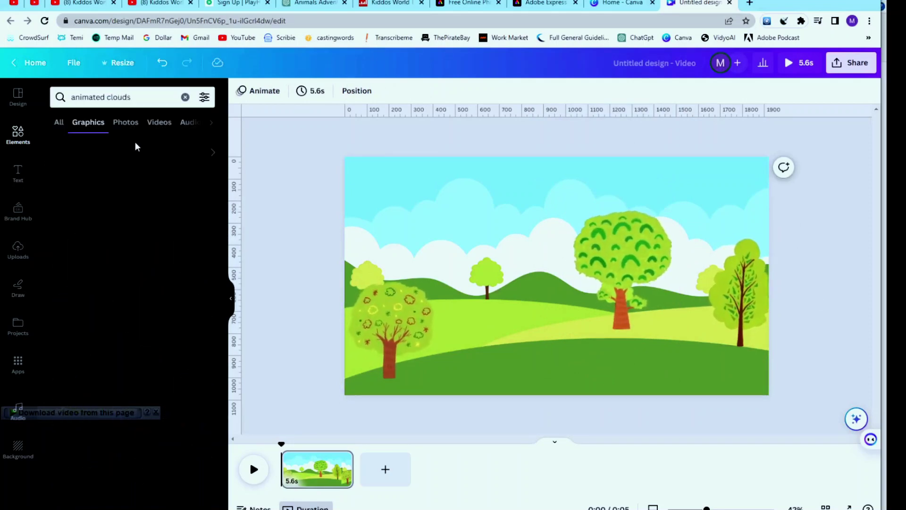
{"action": "left_click", "coordinate": [188, 481]}
{"action": "left_click_drag", "start_coordinate": [673, 371], "coordinate": [587, 298]}
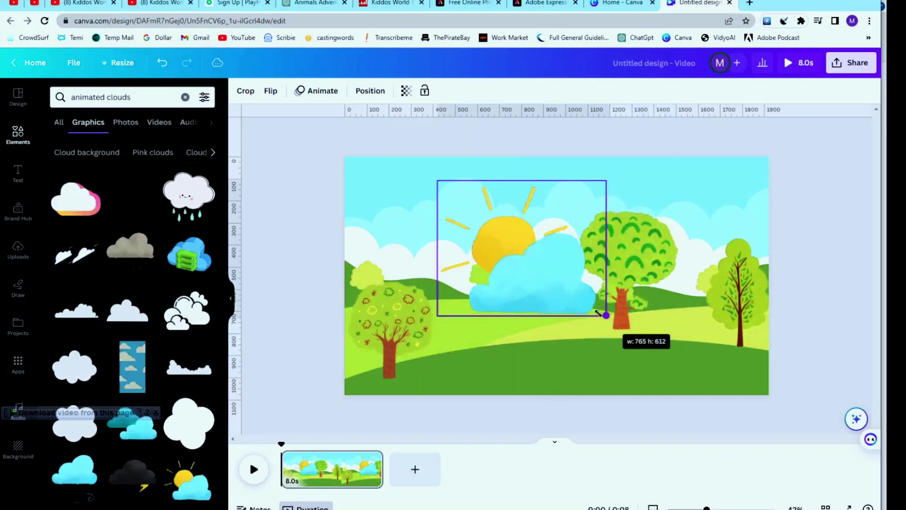
{"action": "left_click_drag", "start_coordinate": [509, 256], "coordinate": [495, 198]}
{"action": "mouse_move", "coordinate": [563, 244]}
{"action": "left_mouse_down"}
{"action": "mouse_move", "coordinate": [523, 213]}
{"action": "mouse_move", "coordinate": [453, 198]}
{"action": "left_mouse_up"}
Search 'animated elephant' and add a blue elephant, shrunk and placed lower-left
{"action": "triple_click", "coordinate": [113, 97]}
{"action": "type", "text": "animated elep"}
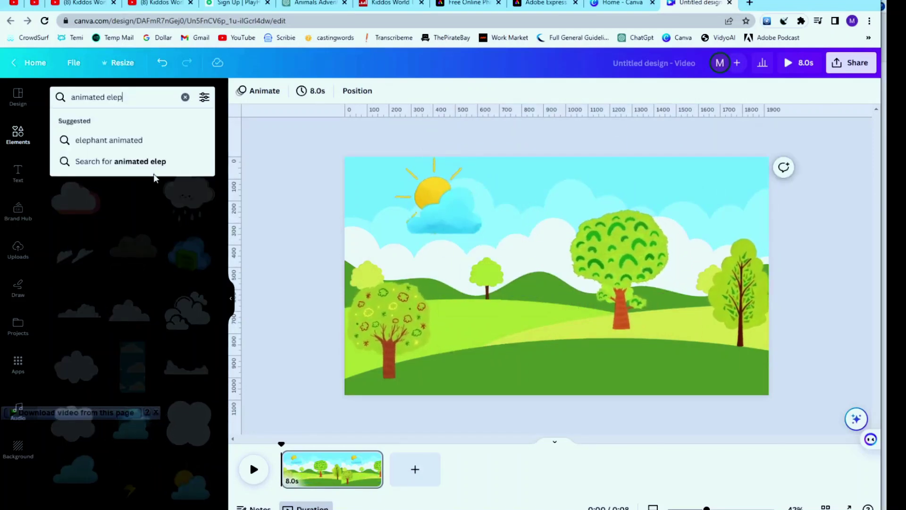
{"action": "type", "text": "hant"}
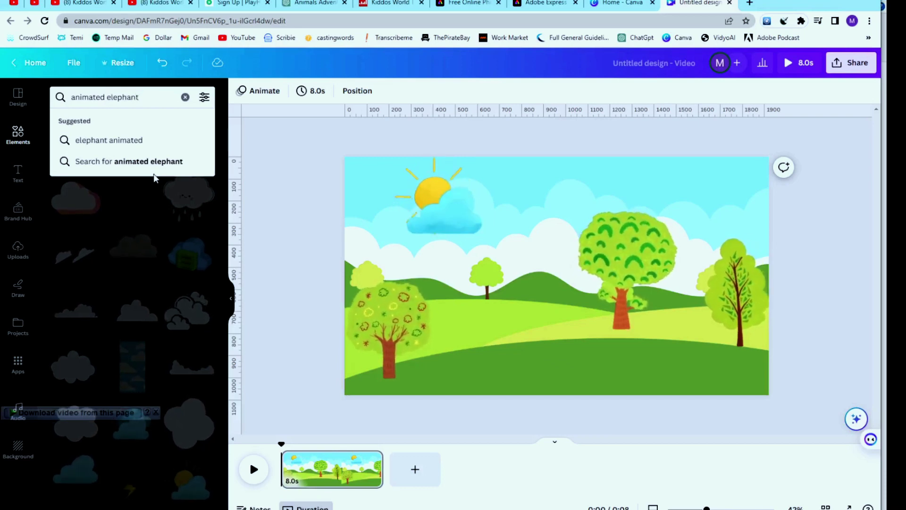
{"action": "key", "text": "Return"}
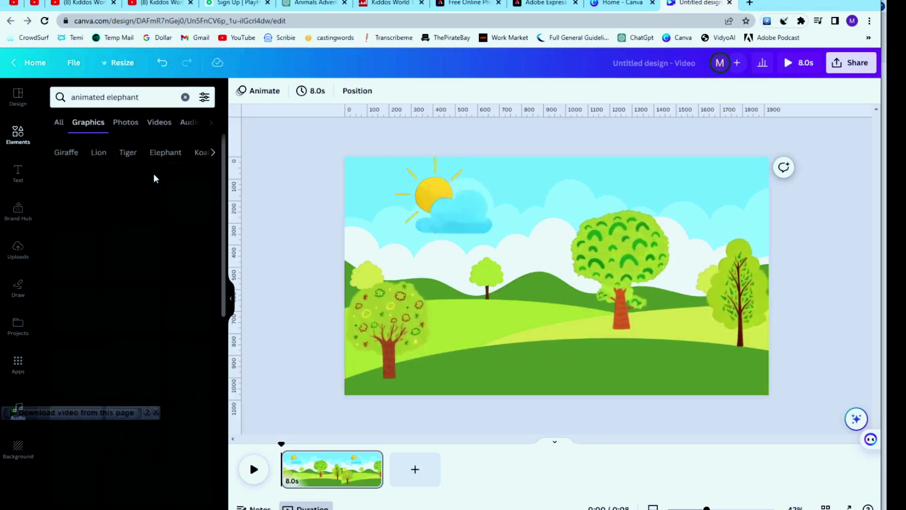
{"action": "left_click", "coordinate": [193, 192]}
{"action": "left_click_drag", "start_coordinate": [616, 368], "coordinate": [451, 287]}
Give the elephant a custom path walking right across the field, then download as MP4
{"action": "left_click", "coordinate": [368, 348]}
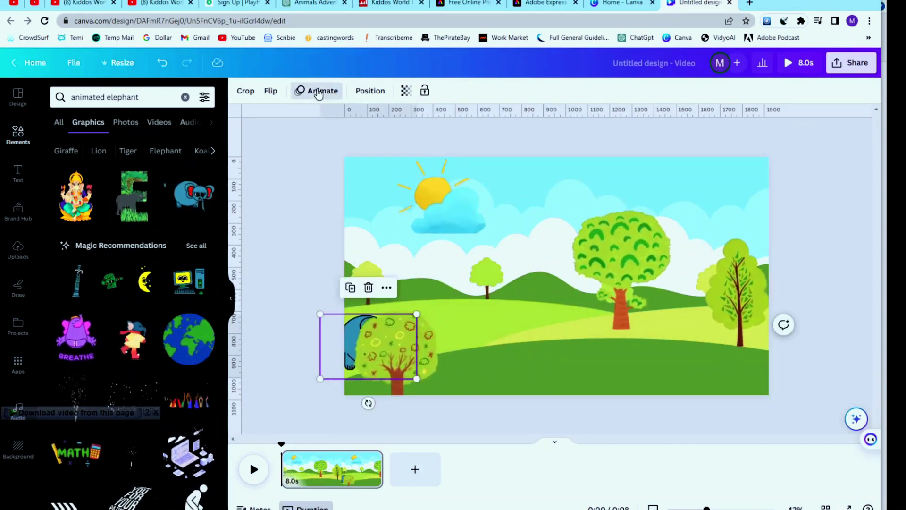
{"action": "left_click", "coordinate": [323, 91]}
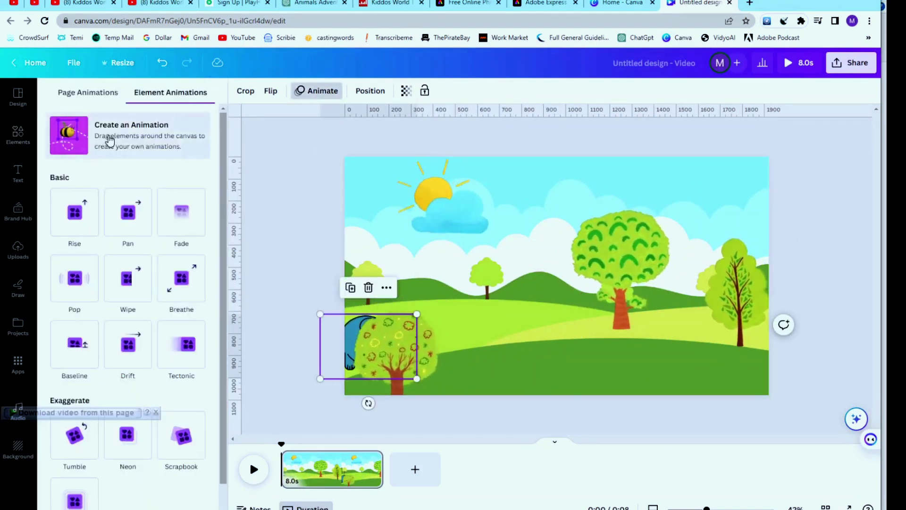
{"action": "left_click", "coordinate": [109, 139]}
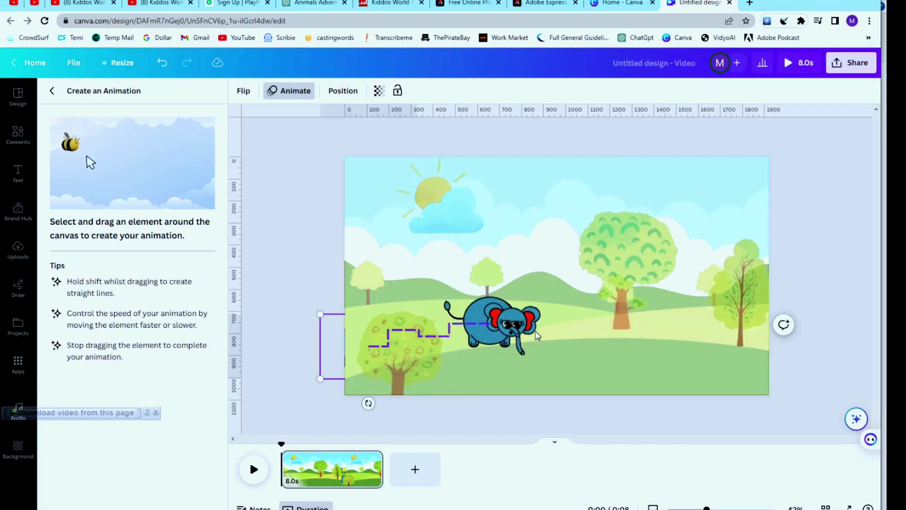
{"action": "left_click_drag", "start_coordinate": [494, 327], "coordinate": [560, 350]}
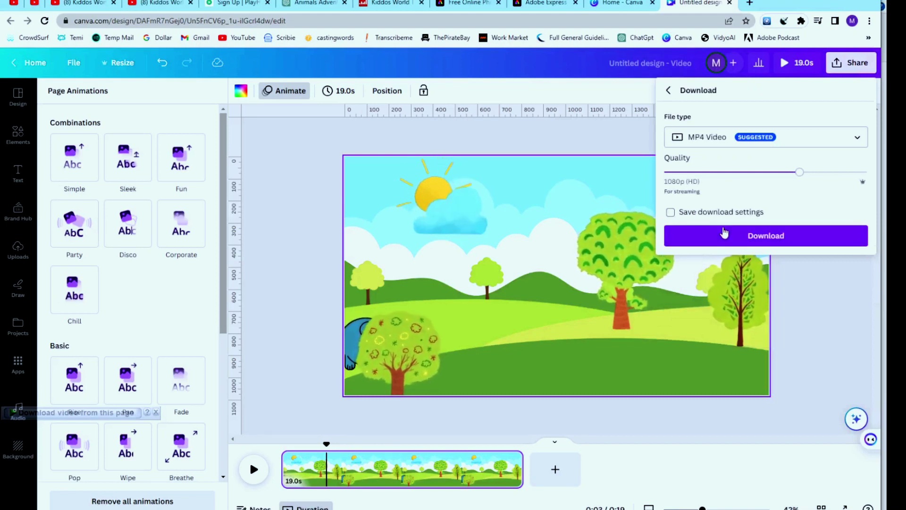
{"action": "left_click", "coordinate": [749, 238]}
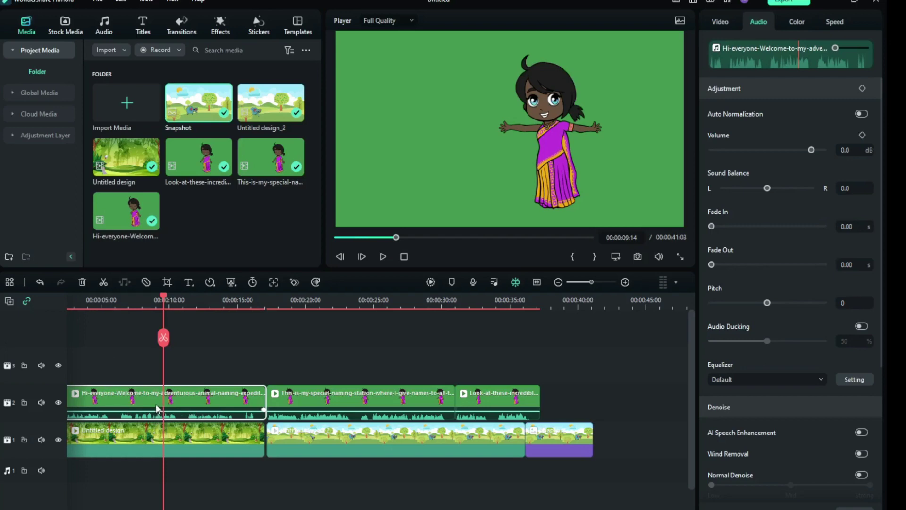
Apply Chroma Key to both character clips to remove the green background
{"action": "left_click", "coordinate": [232, 282]}
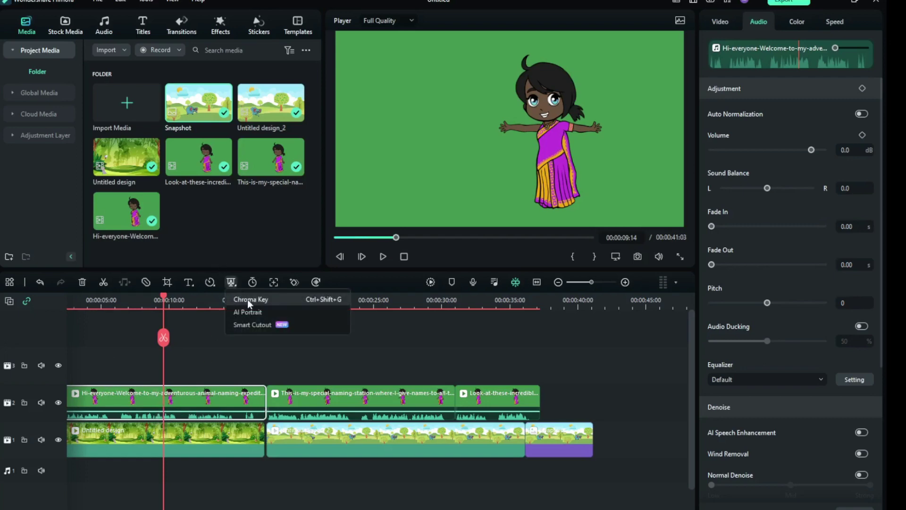
{"action": "left_click", "coordinate": [247, 299]}
{"action": "left_click", "coordinate": [342, 396]}
{"action": "left_click", "coordinate": [233, 282]}
{"action": "left_click", "coordinate": [247, 300]}
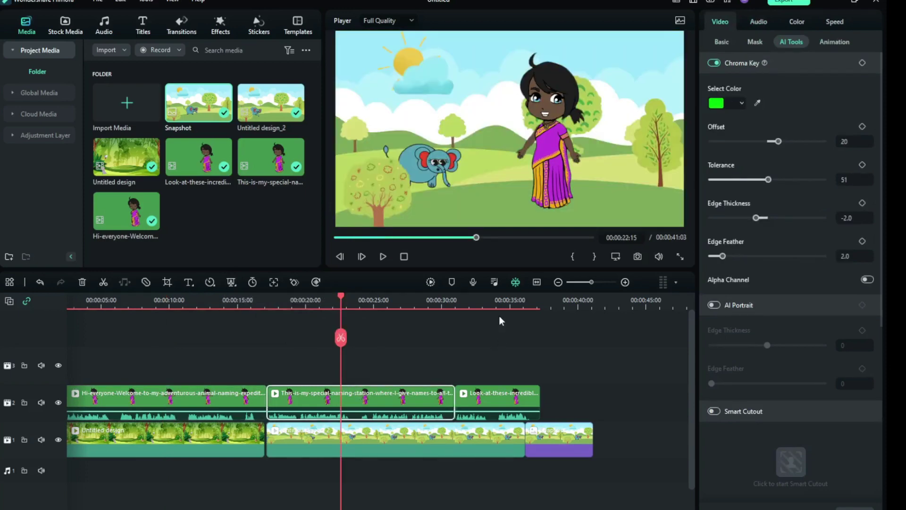
Shrink the character in the jungle scene and move her to the right
{"action": "left_click", "coordinate": [499, 304]}
{"action": "left_click", "coordinate": [212, 305]}
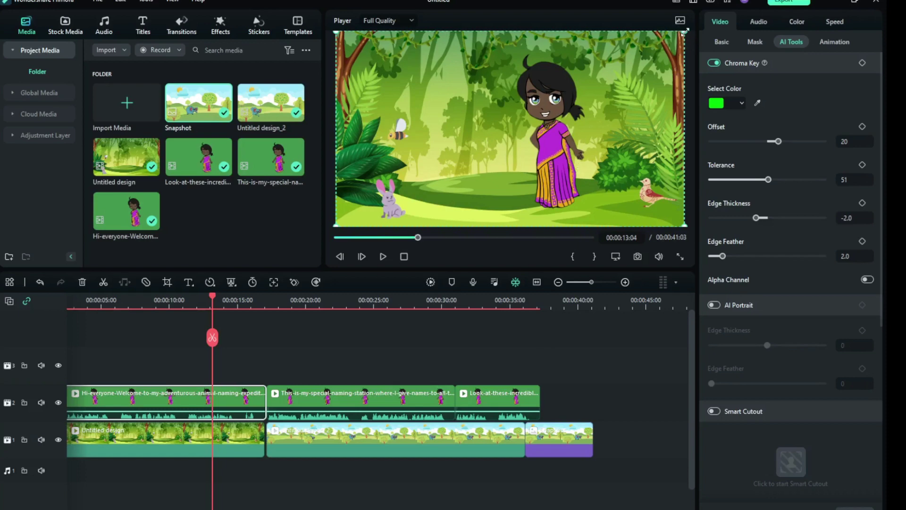
{"action": "left_click_drag", "start_coordinate": [553, 134], "coordinate": [594, 106]}
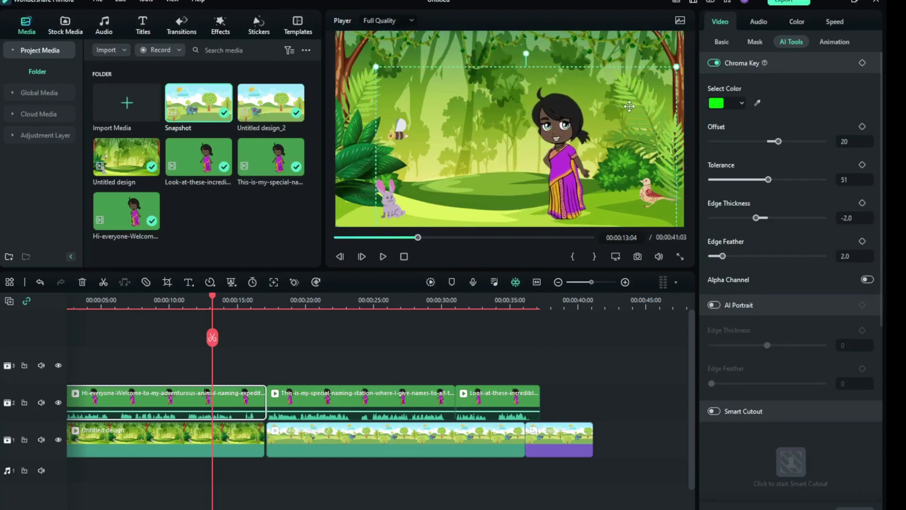
{"action": "left_click_drag", "start_coordinate": [628, 106], "coordinate": [627, 108]}
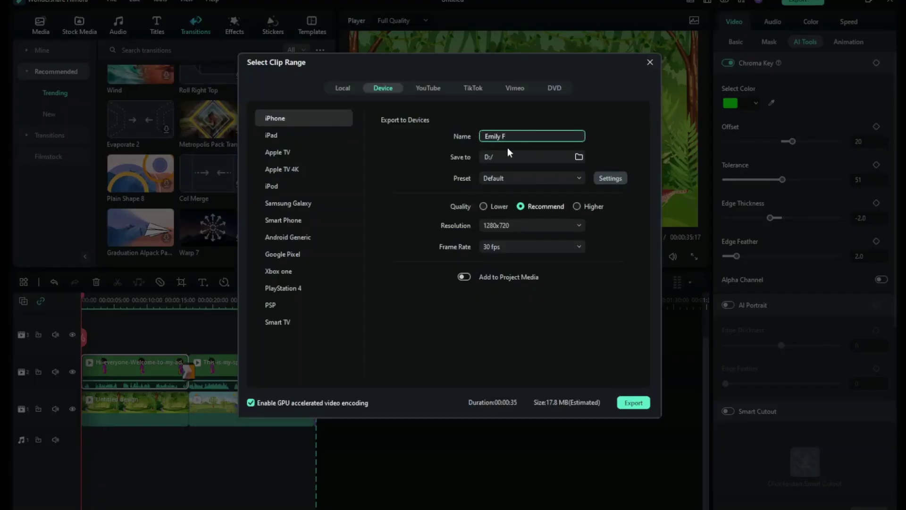
{"action": "type", "text": "inal"}
Choose a save folder, set 1920x1080 at Higher quality, and export 'Emily Final'
{"action": "left_click", "coordinate": [578, 156]}
{"action": "left_click", "coordinate": [584, 312]}
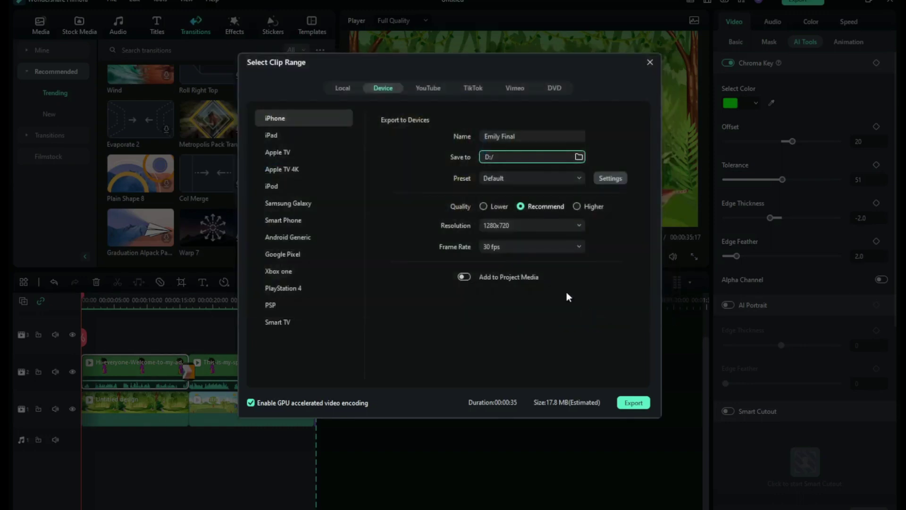
{"action": "left_click", "coordinate": [608, 178]}
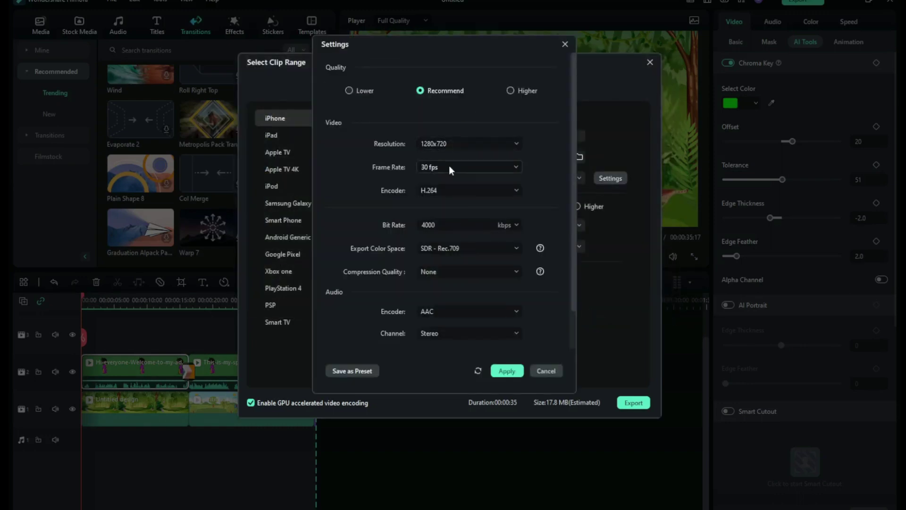
{"action": "left_click", "coordinate": [467, 143]}
{"action": "left_click", "coordinate": [448, 258]}
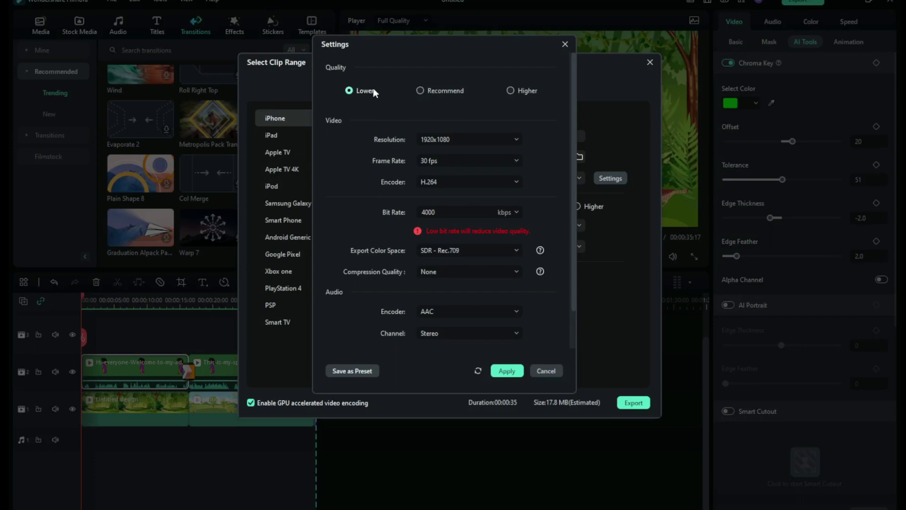
{"action": "left_click", "coordinate": [421, 91]}
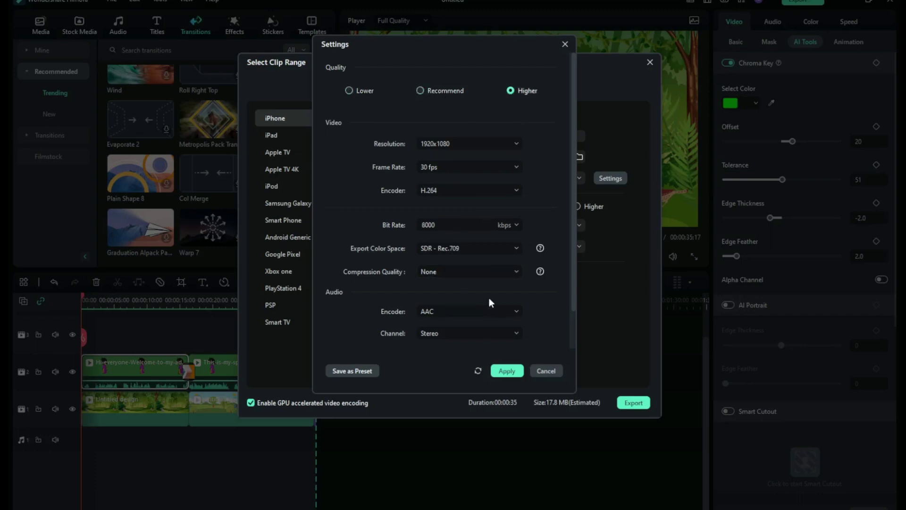
{"action": "left_click", "coordinate": [506, 371]}
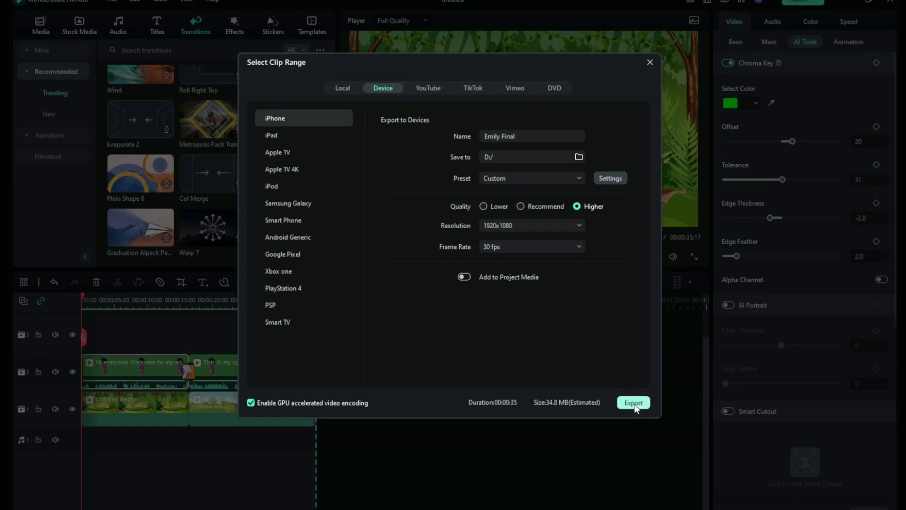
{"action": "left_click", "coordinate": [634, 403]}
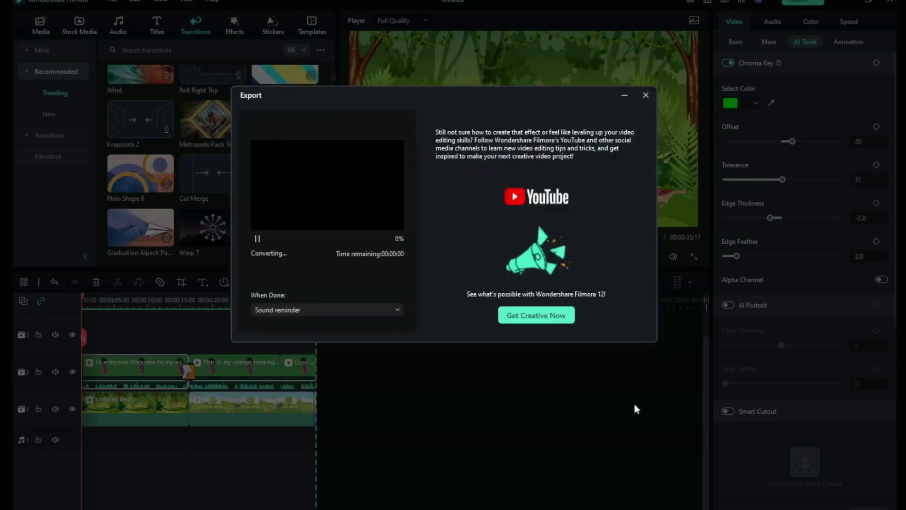